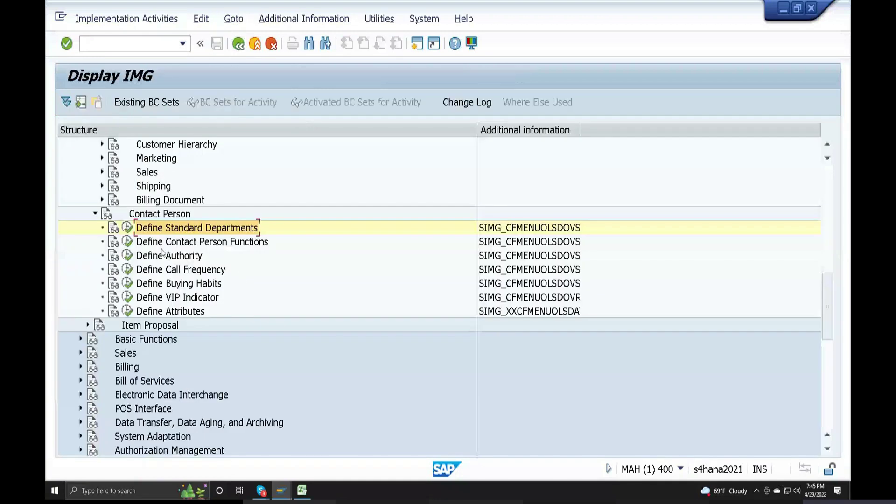
Add contact person function RS with the description SALES MANAGER, and start a new customizing request for saving it.
{"action": "left_click", "coordinate": [128, 242]}
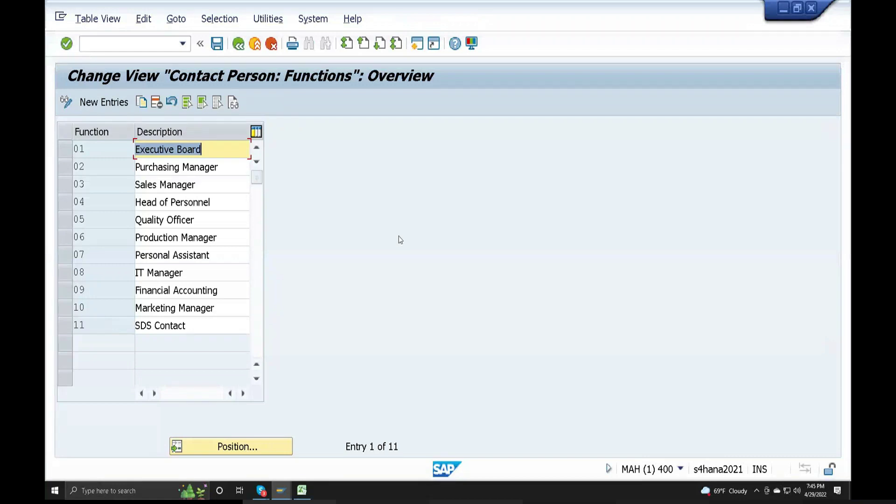
{"action": "left_click", "coordinate": [108, 103]}
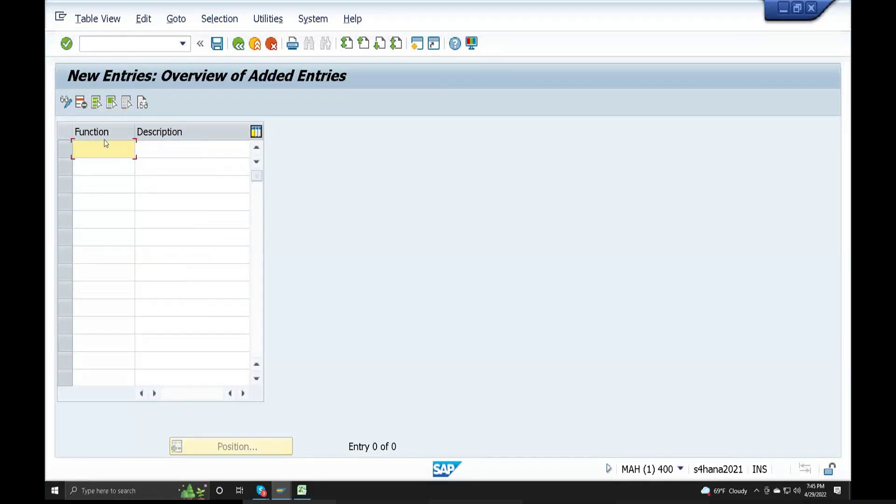
{"action": "type", "text": "RS"}
{"action": "left_click", "coordinate": [153, 154]}
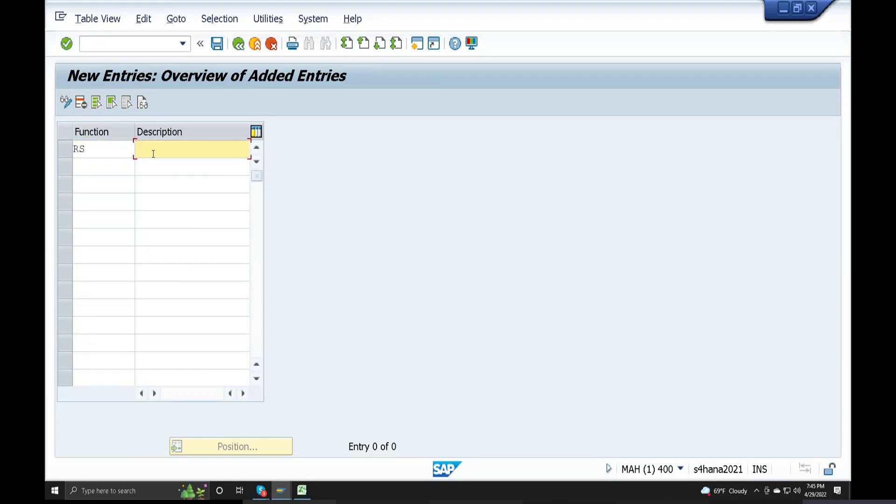
{"action": "type", "text": "SALES MANAGER"}
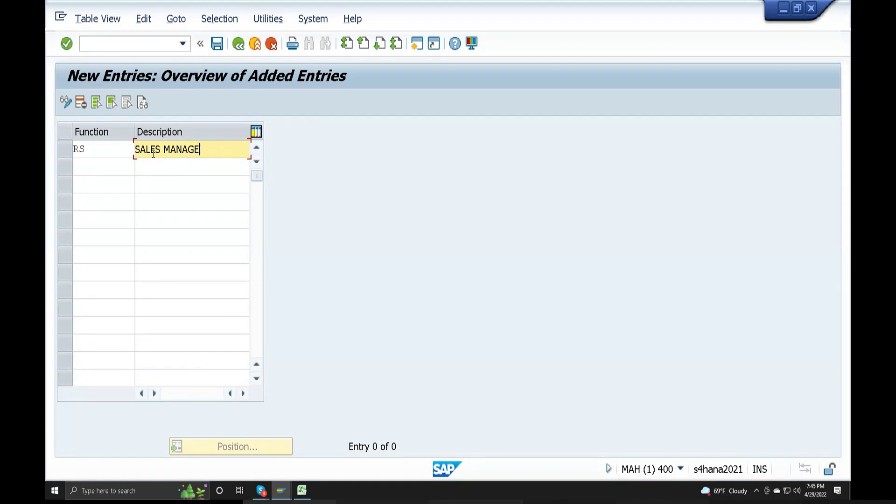
{"action": "left_click", "coordinate": [217, 43]}
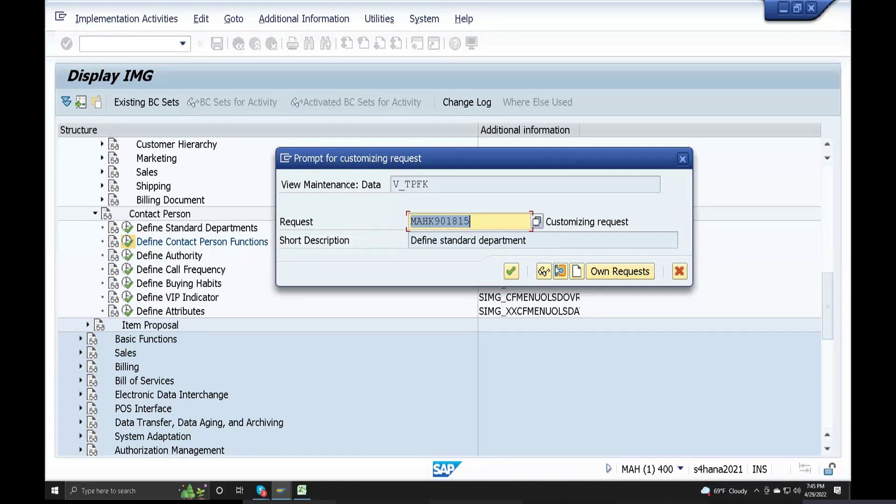
{"action": "left_click", "coordinate": [560, 271]}
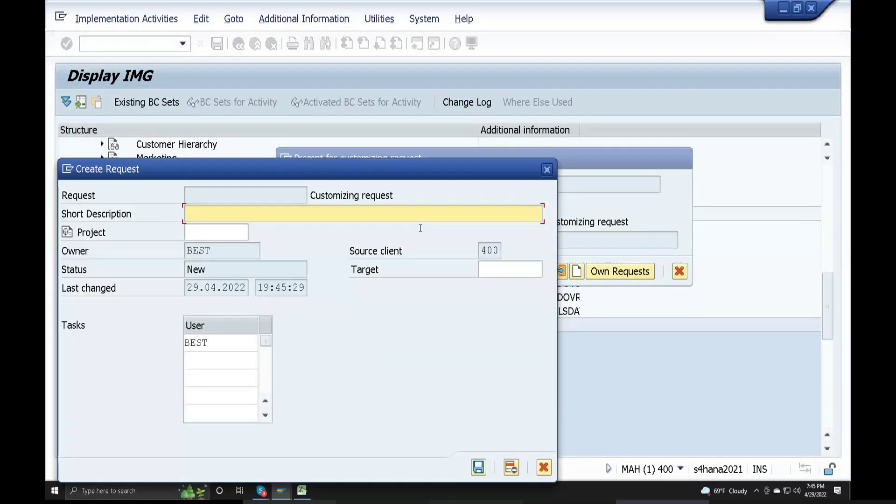
{"action": "type", "text": "dEFINE"}
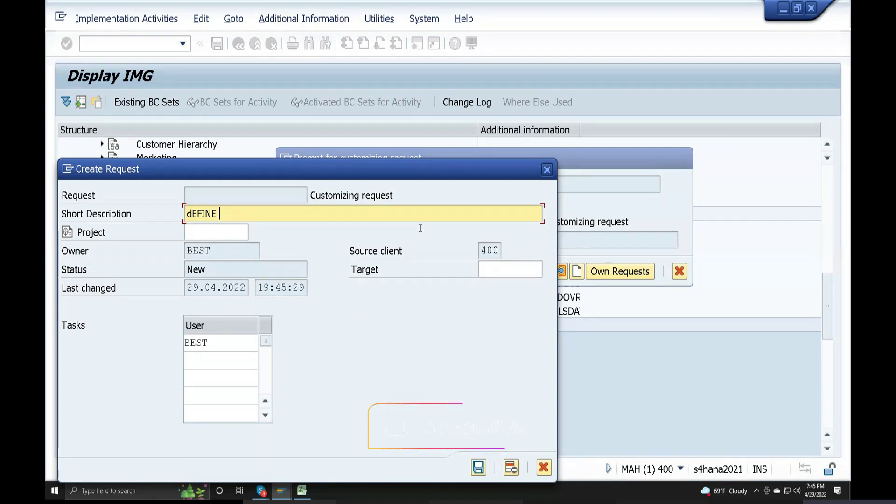
{"action": "key", "text": "BackSpace"}
{"action": "key", "text": "BackSpace"}
{"action": "key", "text": "BackSpace"}
{"action": "key", "text": "BackSpace"}
{"action": "key", "text": "BackSpace"}
{"action": "key", "text": "BackSpace"}
{"action": "key", "text": "BackSpace"}
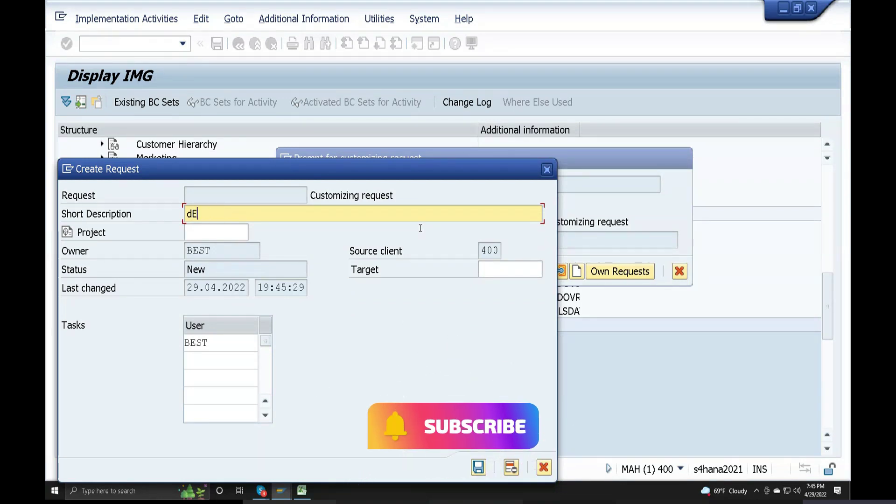
{"action": "type", "text": "dE"}
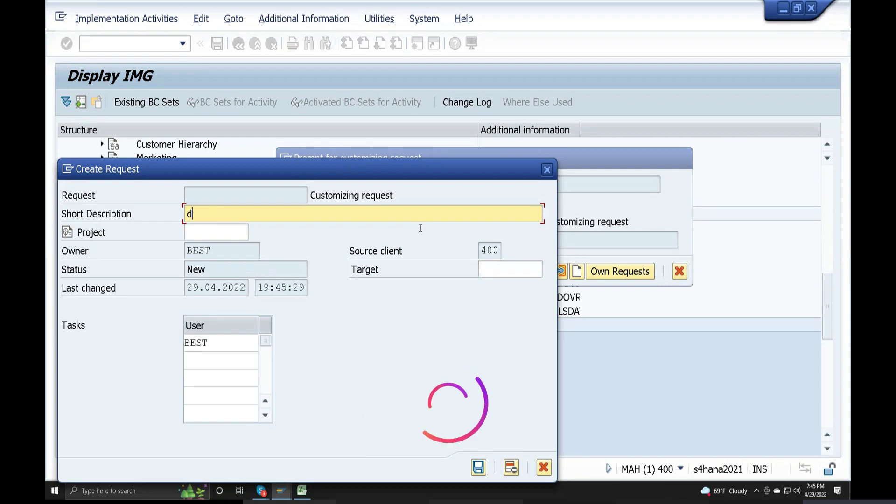
{"action": "key", "text": "BackSpace"}
{"action": "key", "text": "BackSpace"}
{"action": "type", "text": "dEFINE"}
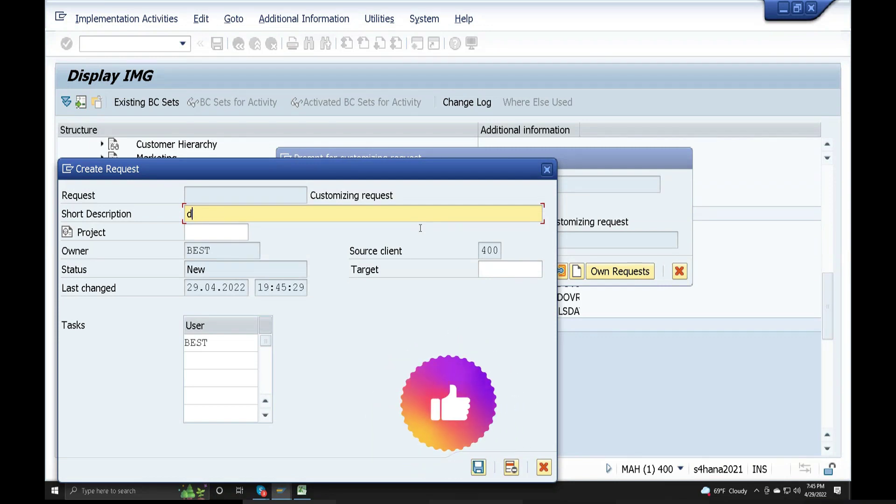
{"action": "key", "text": "BackSpace"}
{"action": "key", "text": "BackSpace"}
{"action": "key", "text": "BackSpace"}
{"action": "key", "text": "BackSpace"}
{"action": "key", "text": "BackSpace"}
{"action": "key", "text": "BackSpace"}
Give the new customizing request the short description "Define contact person functions" and save the request.
{"action": "type", "text": "Define c"}
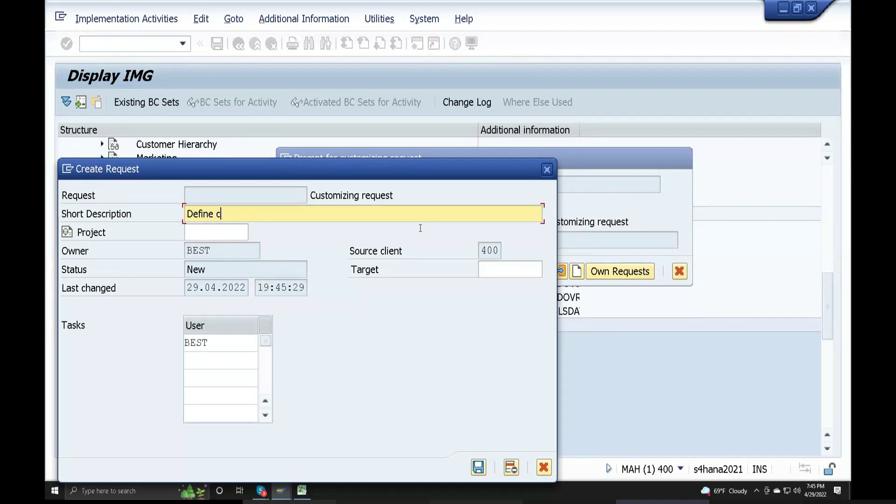
{"action": "type", "text": "ontact"}
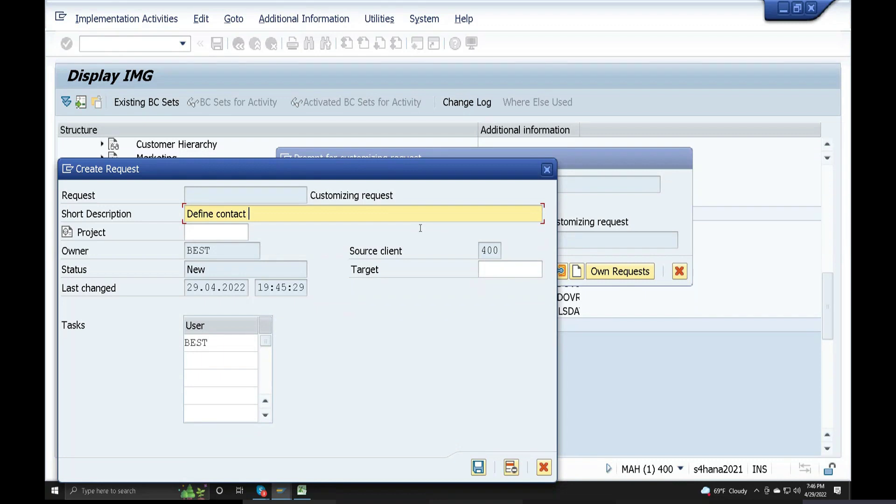
{"action": "type", "text": "person functions"}
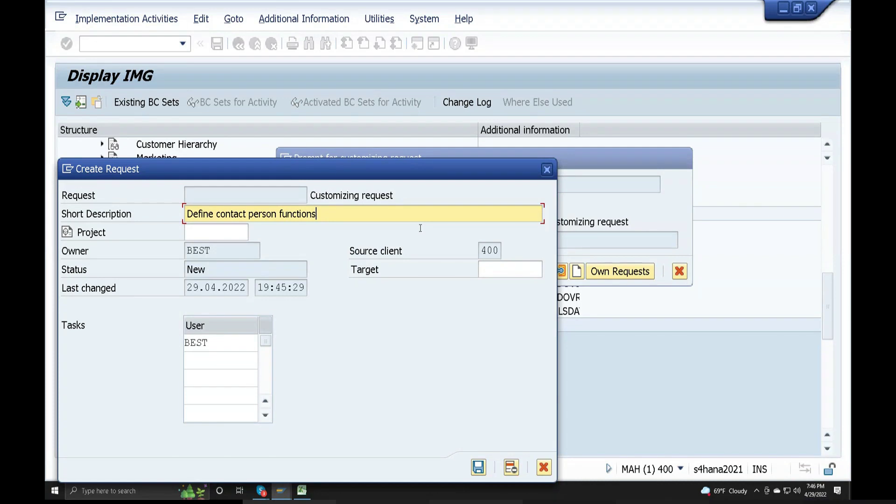
{"action": "left_click", "coordinate": [478, 467]}
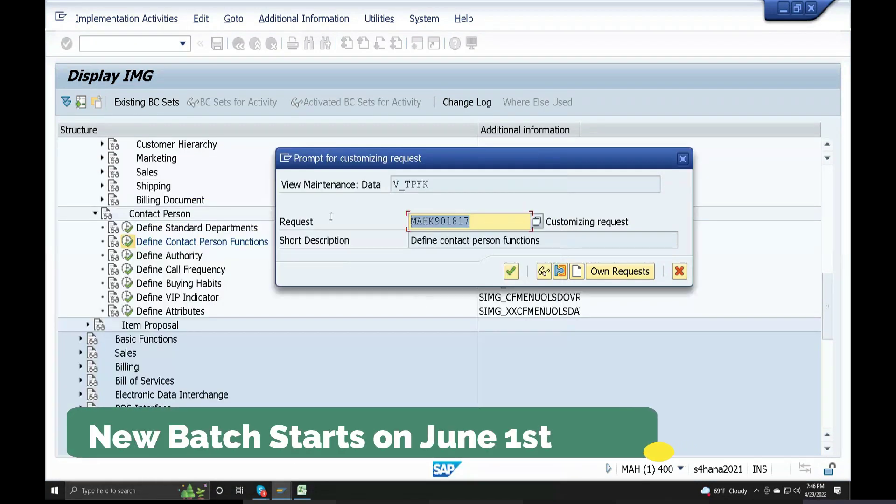
Switch to the Excel sheet and record request number MAHK901817 in cell R105.
{"action": "left_click", "coordinate": [302, 490]}
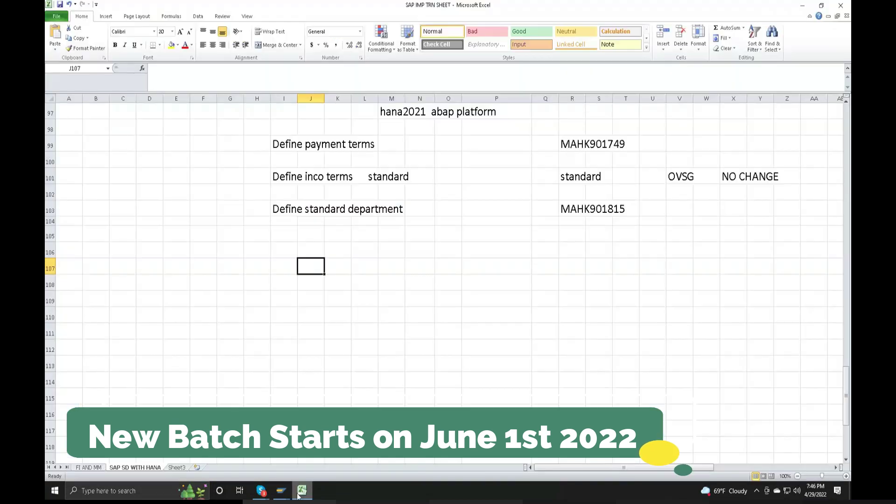
{"action": "left_click", "coordinate": [572, 247]}
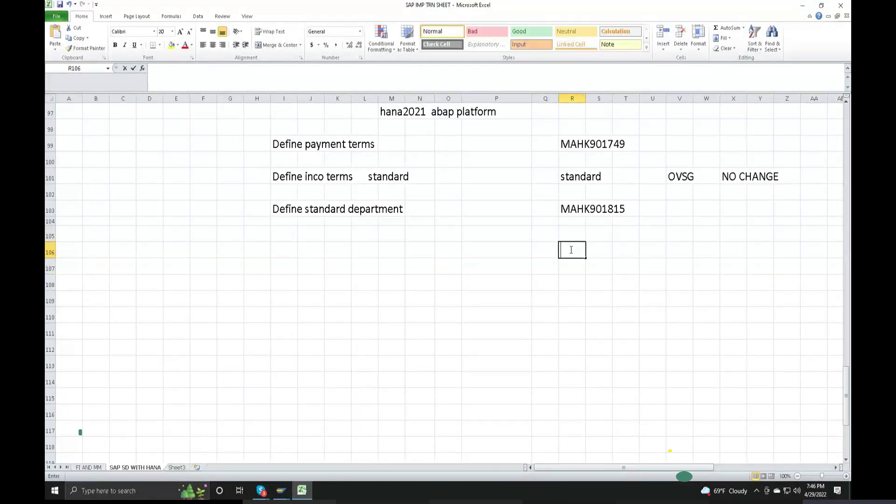
{"action": "left_click", "coordinate": [570, 239]}
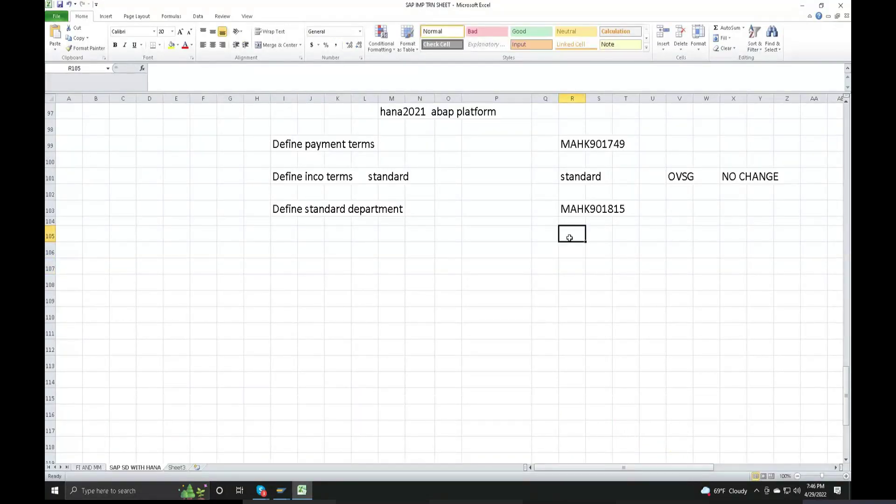
{"action": "type", "text": "MAHK901817"}
Enter the request's short description "Define contact person functions" in cell I105 of the Excel sheet.
{"action": "left_click", "coordinate": [286, 235]}
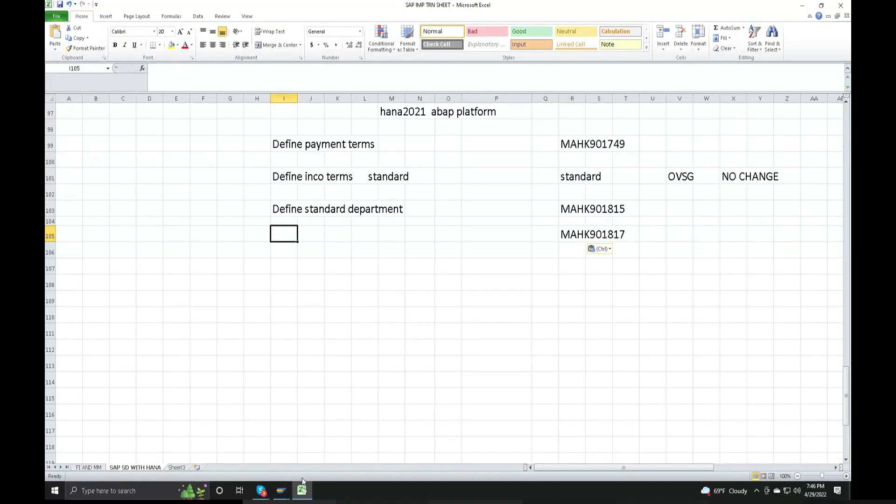
{"action": "left_click", "coordinate": [281, 491]}
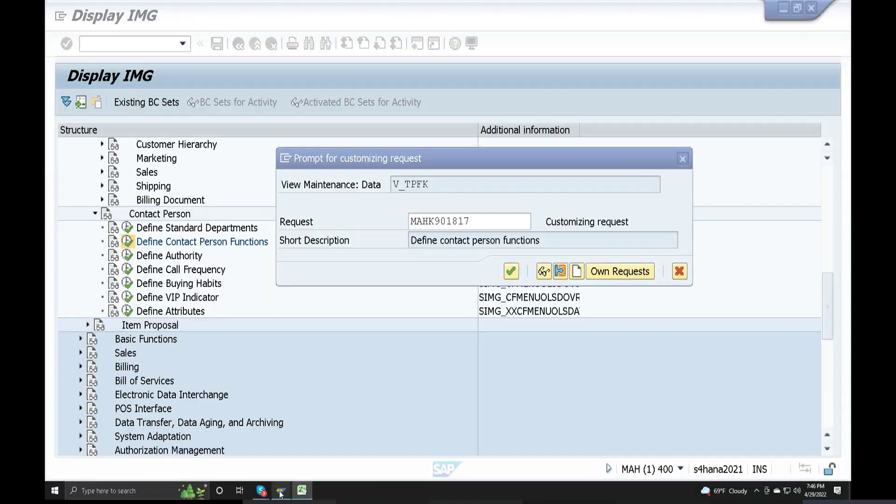
{"action": "key", "text": "Tab"}
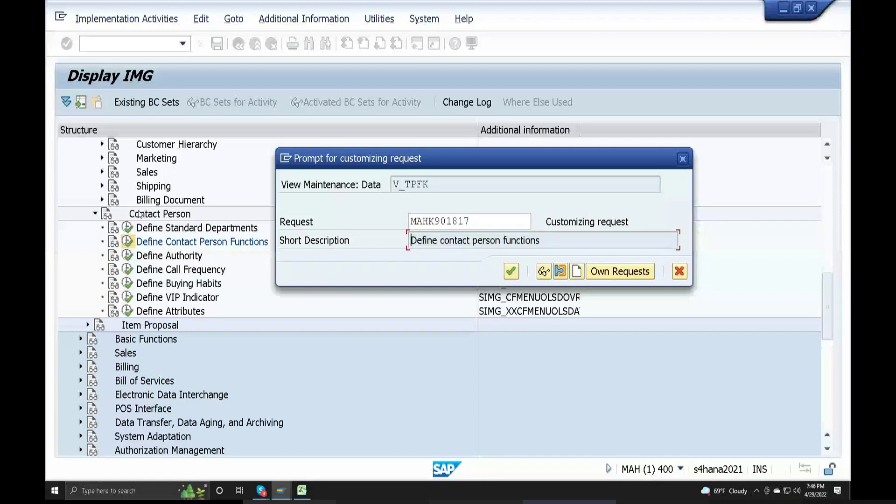
{"action": "key", "text": "alt+Tab"}
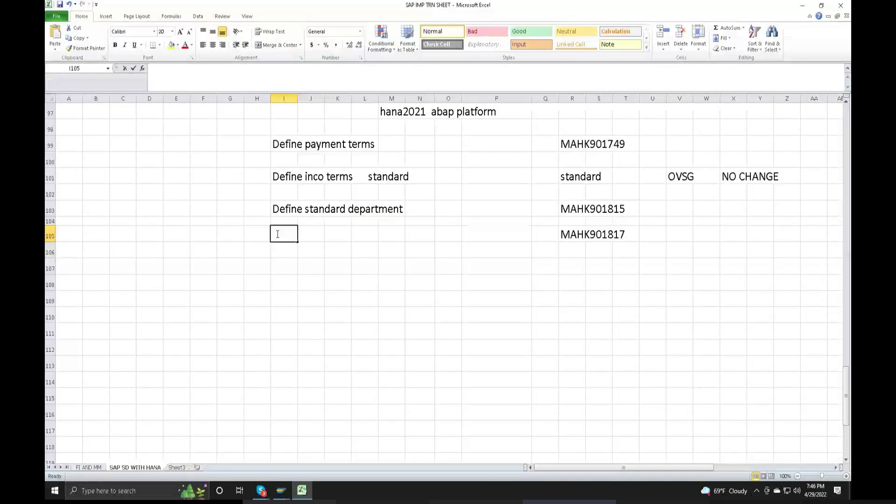
{"action": "type", "text": "Define contact person functions"}
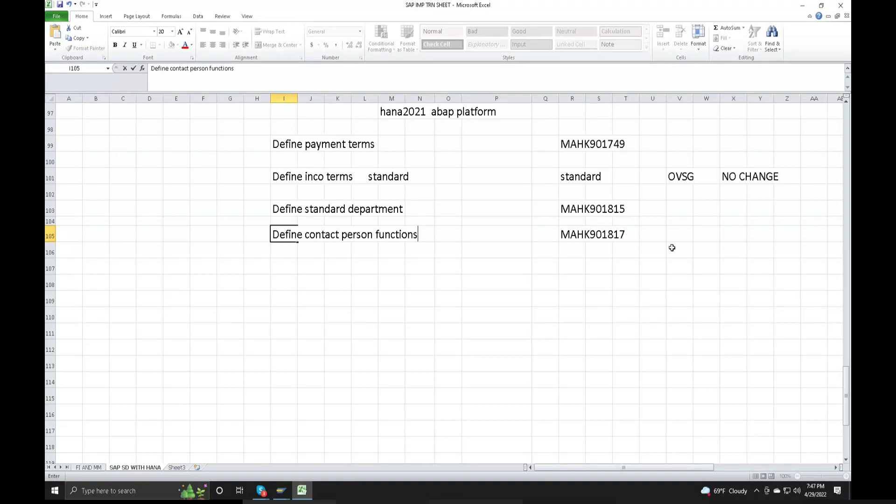
Switch to SAP, save the new function under the customizing request, and return to the IMG structure.
{"action": "left_click", "coordinate": [280, 494]}
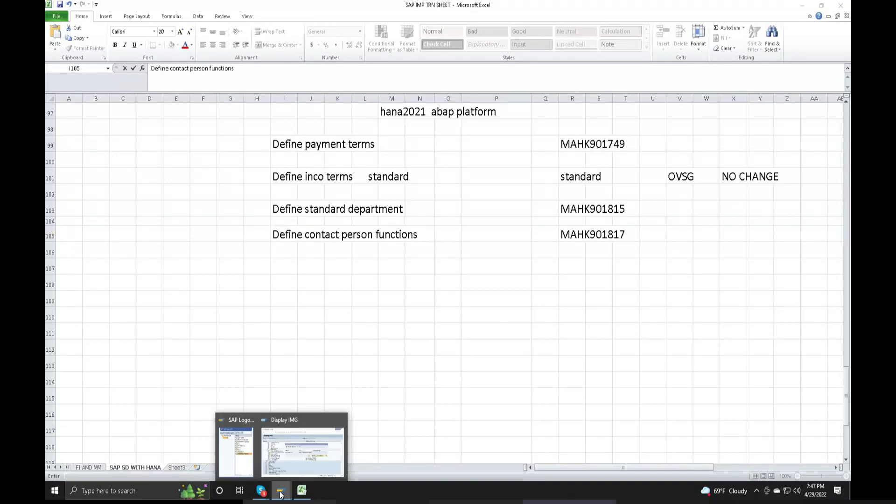
{"action": "left_click", "coordinate": [330, 448]}
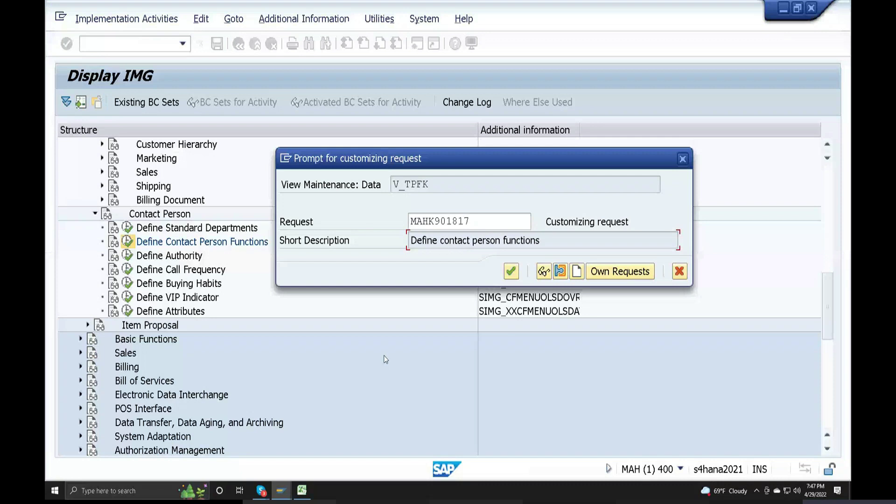
{"action": "left_click", "coordinate": [511, 271]}
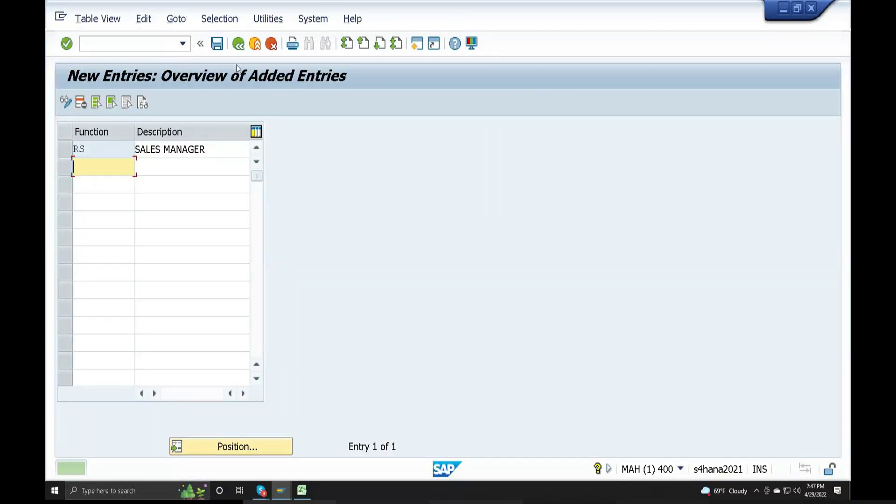
{"action": "key", "text": "ctrl+s"}
{"action": "left_click", "coordinate": [238, 44]}
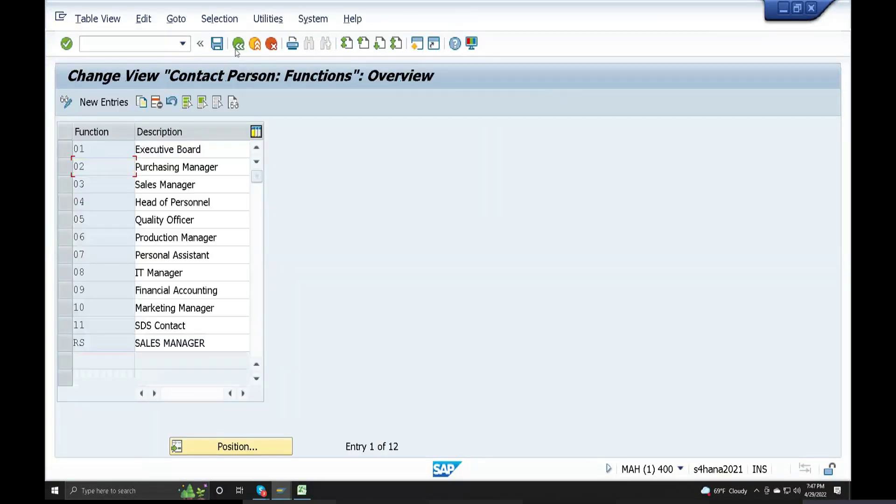
{"action": "left_click", "coordinate": [239, 44]}
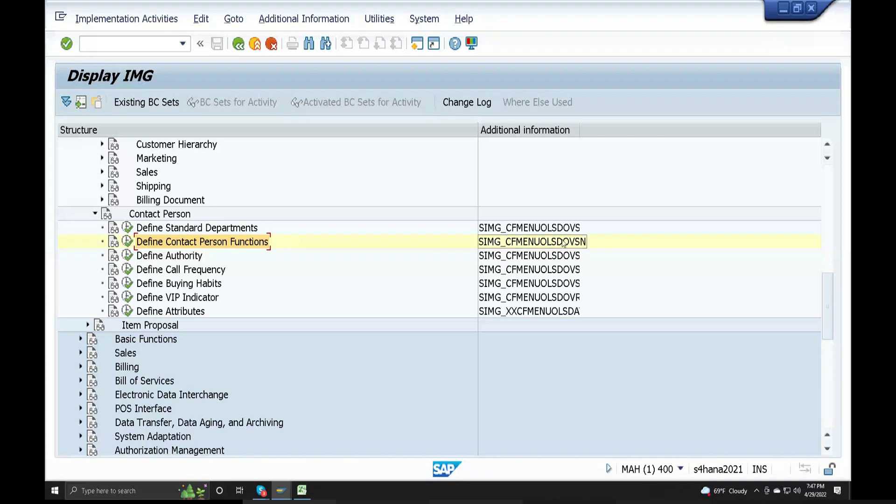
Record the transaction code ovsq for Define standard department in cell V103 of the Excel sheet.
{"action": "left_click", "coordinate": [302, 490]}
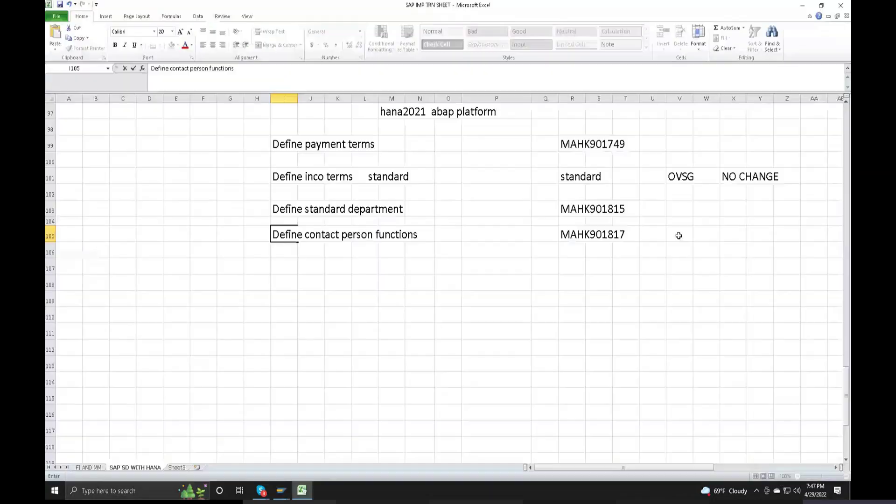
{"action": "left_click", "coordinate": [280, 490]}
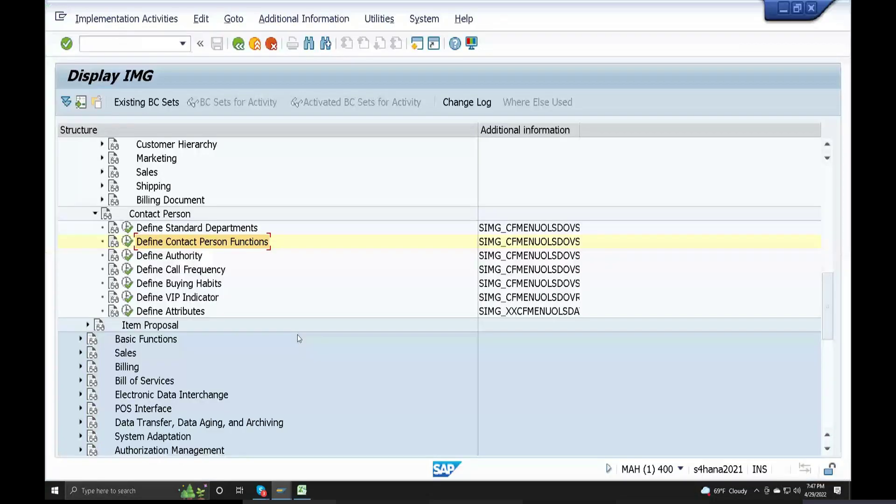
{"action": "left_click", "coordinate": [301, 489]}
{"action": "left_click", "coordinate": [677, 205]}
{"action": "type", "text": "ovs"}
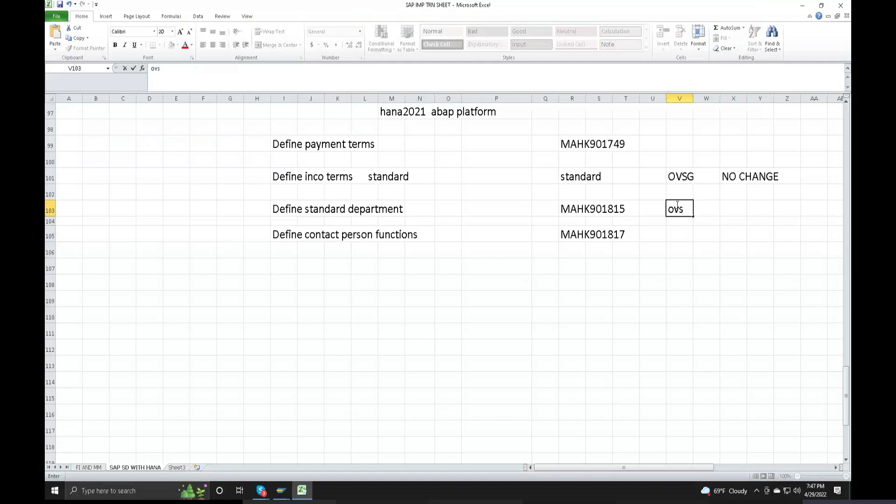
{"action": "type", "text": "q"}
Check the contact person functions transaction code in SAP, enter OVSN in cell V105 of the Excel sheet, and return to SAP.
{"action": "left_click", "coordinate": [672, 234]}
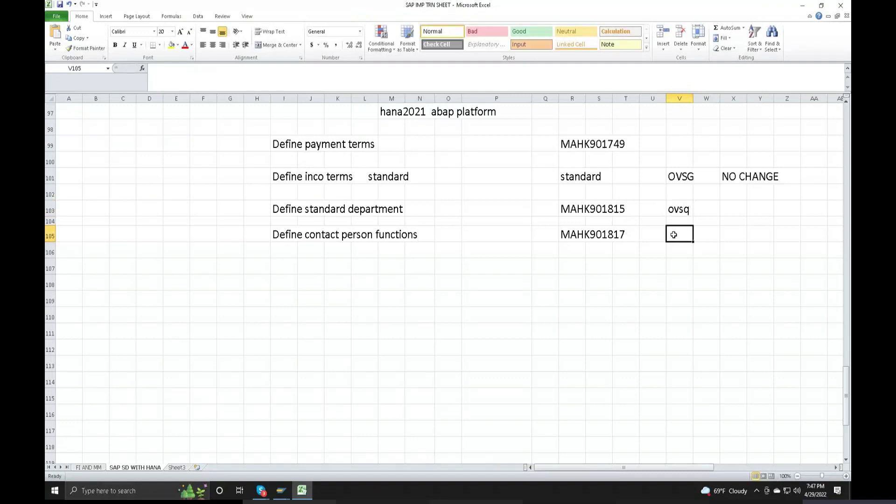
{"action": "left_click", "coordinate": [281, 490]}
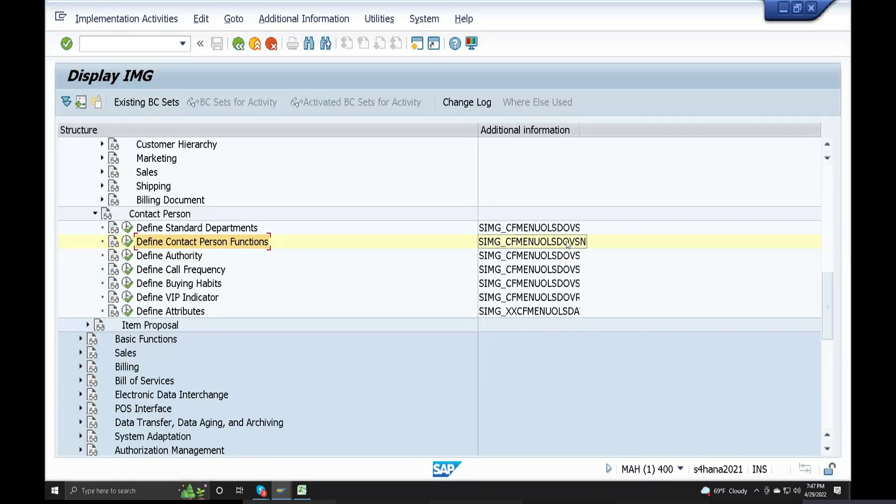
{"action": "left_click", "coordinate": [302, 490]}
{"action": "double_click", "coordinate": [674, 232]}
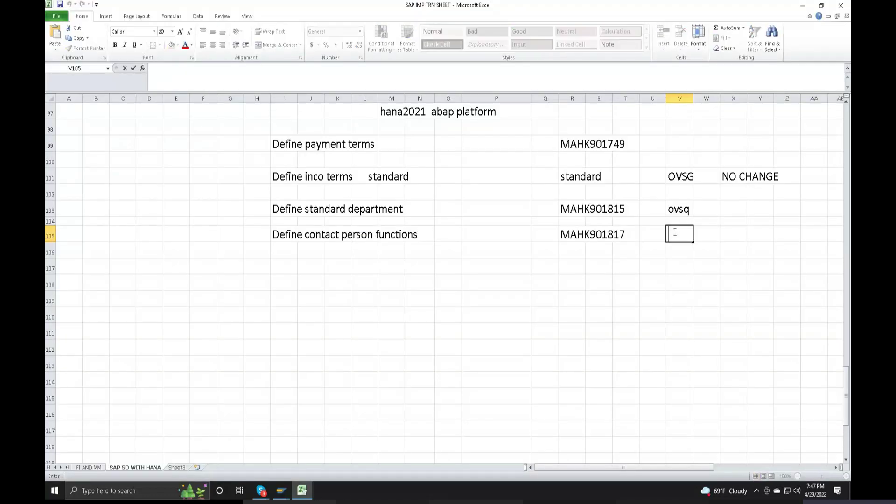
{"action": "type", "text": "OVSN"}
{"action": "left_click", "coordinate": [276, 263]}
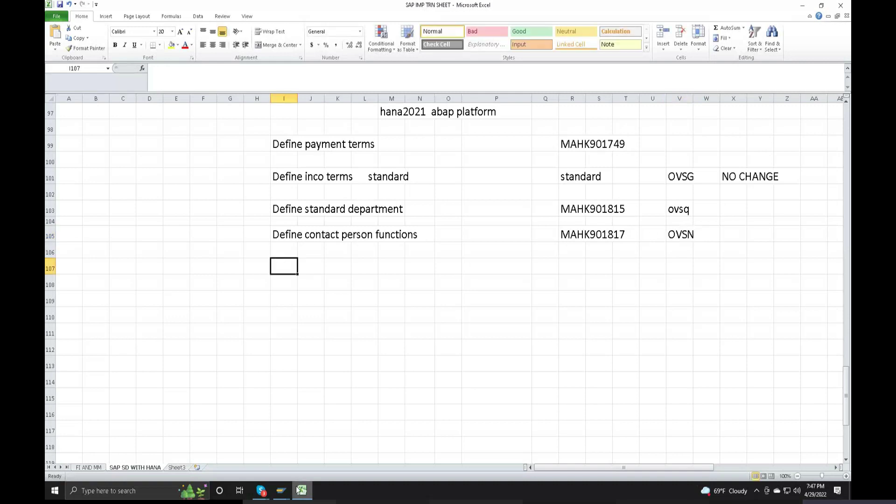
{"action": "key", "text": "alt+Tab"}
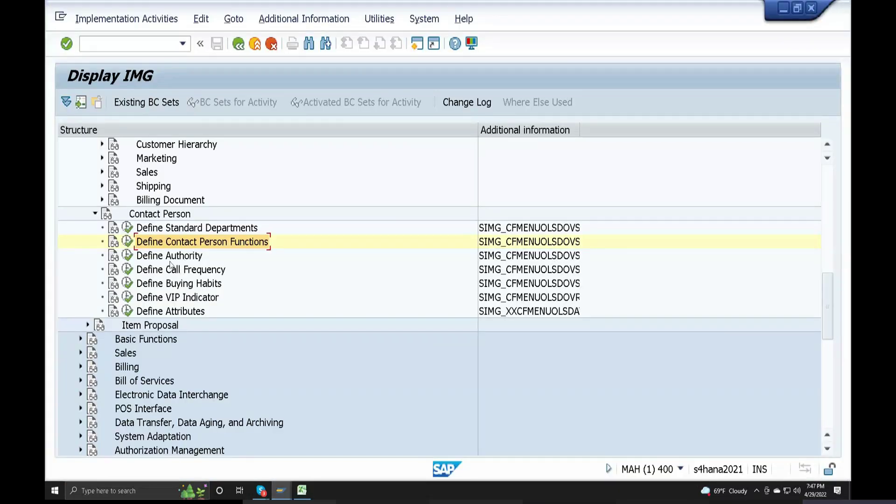
Open the Define Authority activity and examine the existing decision authority entries for contact persons.
{"action": "left_click", "coordinate": [126, 255]}
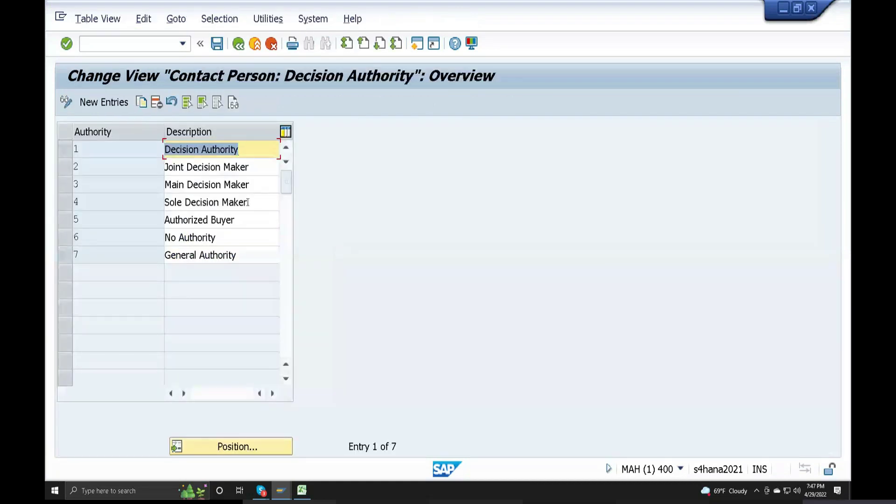
{"action": "left_click", "coordinate": [100, 202]}
{"action": "left_click", "coordinate": [233, 186]}
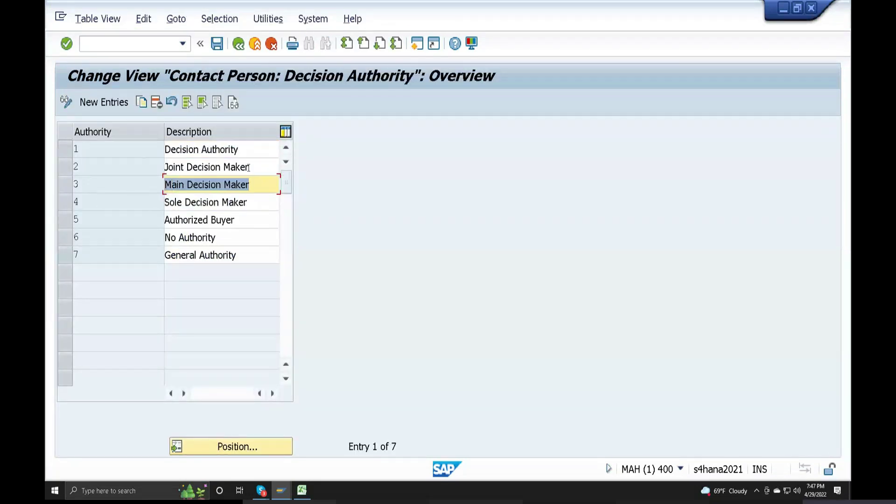
{"action": "left_click", "coordinate": [248, 168]}
{"action": "left_click", "coordinate": [242, 150]}
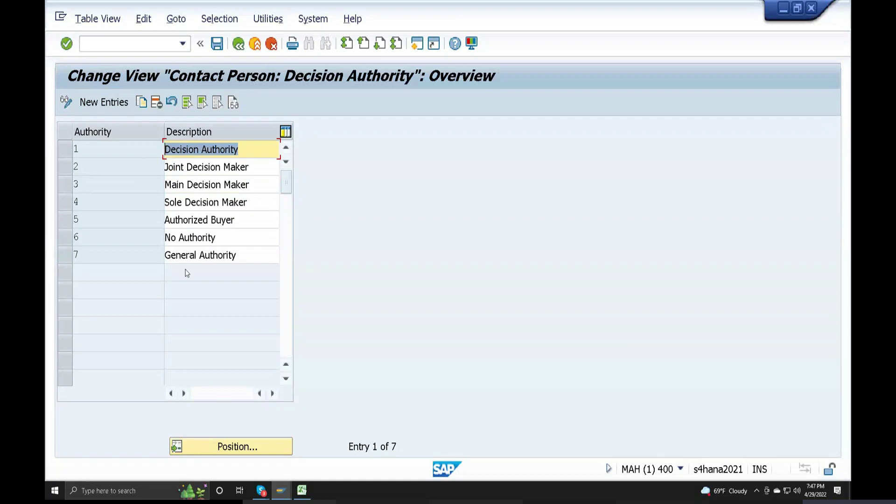
{"action": "left_click", "coordinate": [258, 236]}
{"action": "left_click", "coordinate": [217, 262]}
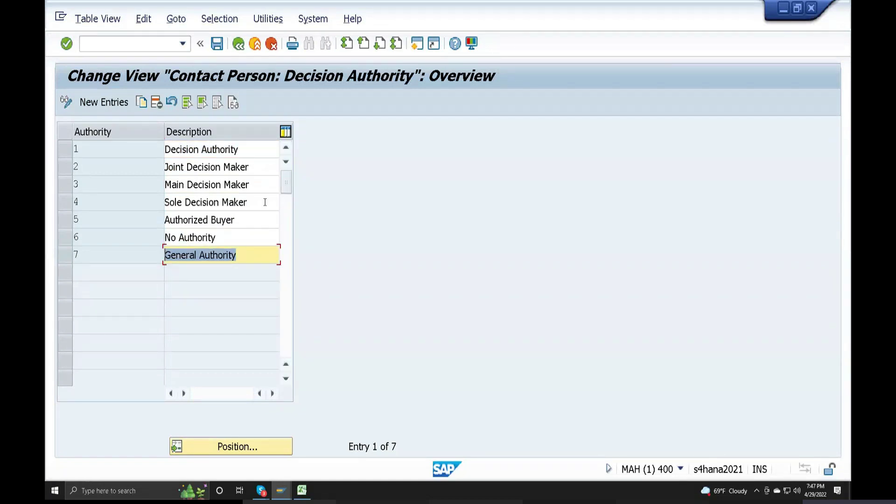
{"action": "key", "text": "Up"}
{"action": "key", "text": "Up"}
{"action": "key", "text": "Up"}
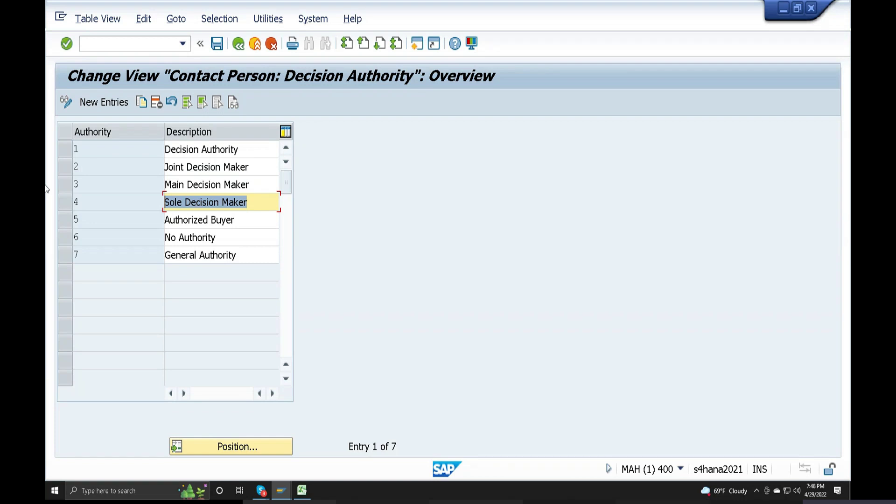
Add a new decision authority entry 9 with the description RL OWN DEC MAKING.
{"action": "left_click", "coordinate": [119, 102]}
{"action": "type", "text": "9"}
{"action": "left_click", "coordinate": [183, 149]}
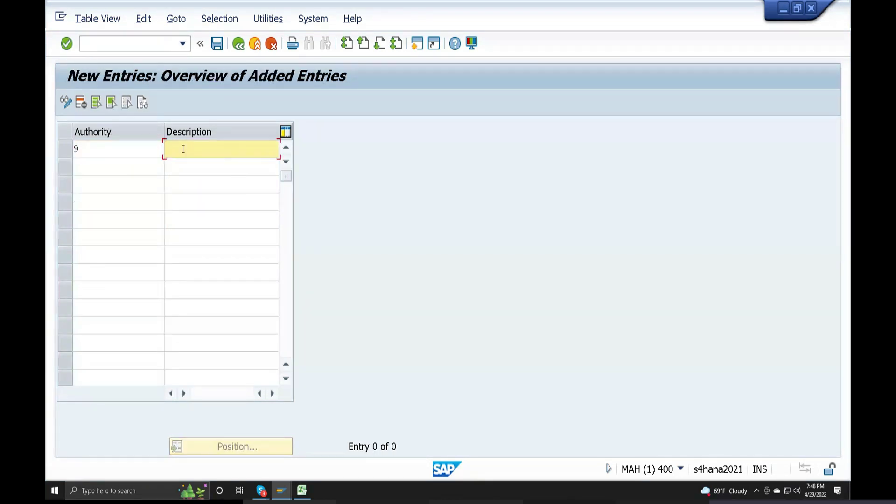
{"action": "type", "text": "RL"}
{"action": "type", "text": " CW"}
{"action": "type", "text": "N "}
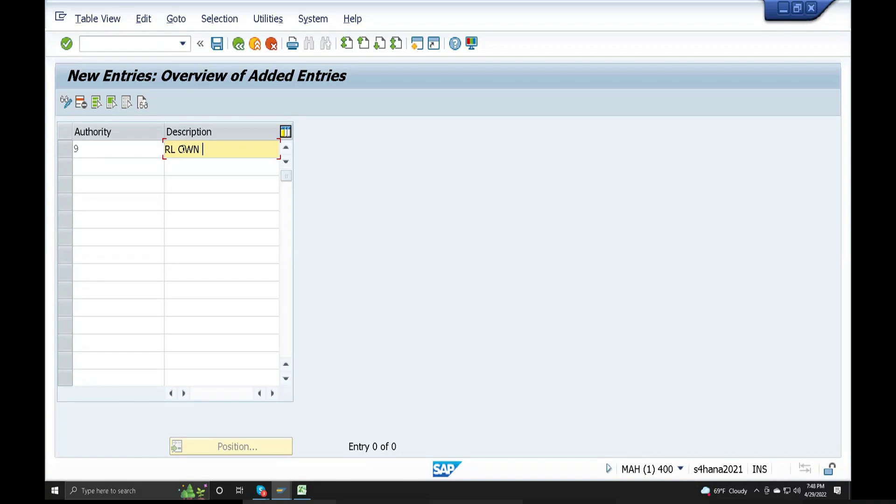
{"action": "type", "text": "DEC MAKING"}
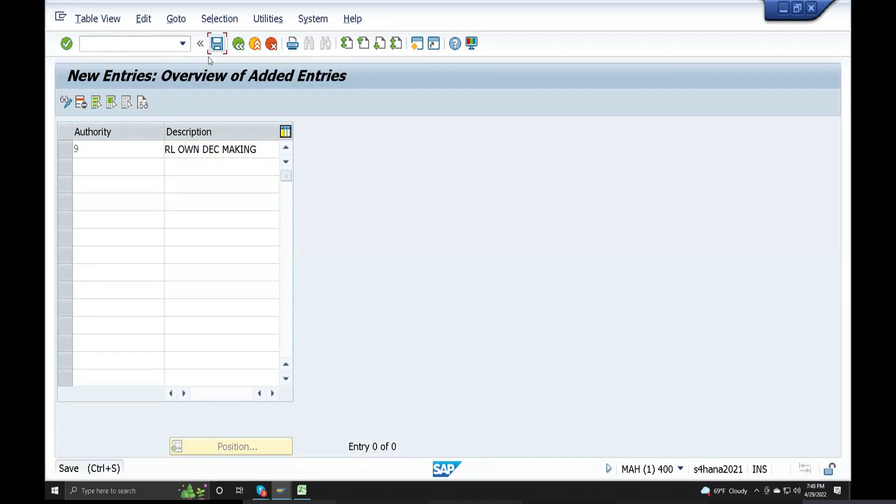
Save the new authority entry and create a customizing request with the short description "Define authority".
{"action": "left_click", "coordinate": [216, 43]}
{"action": "left_click_drag", "start_coordinate": [391, 172], "coordinate": [476, 107]}
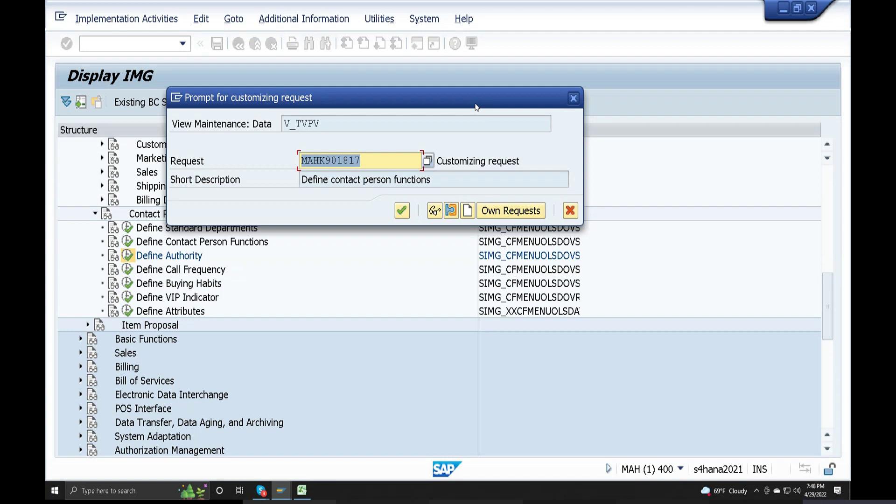
{"action": "left_click_drag", "start_coordinate": [352, 93], "coordinate": [410, 192]}
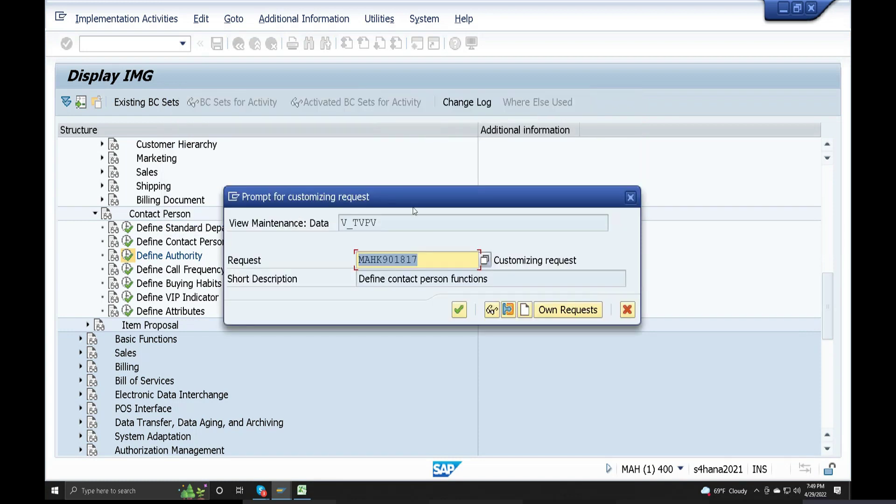
{"action": "left_click", "coordinate": [513, 313]}
{"action": "type", "text": "Define aut"}
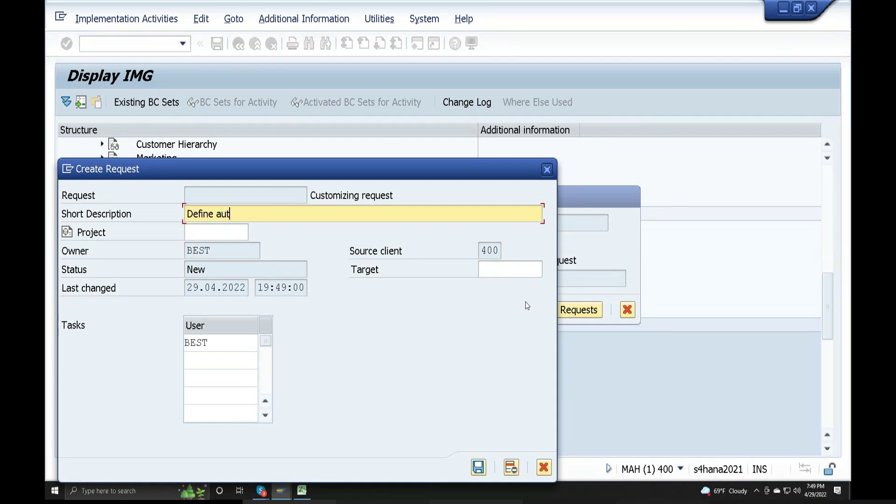
{"action": "type", "text": "hority"}
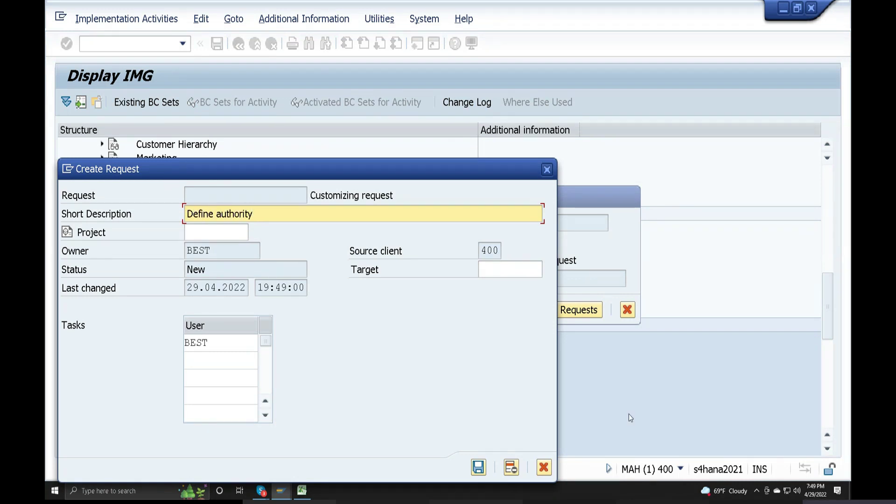
{"action": "left_click", "coordinate": [485, 469]}
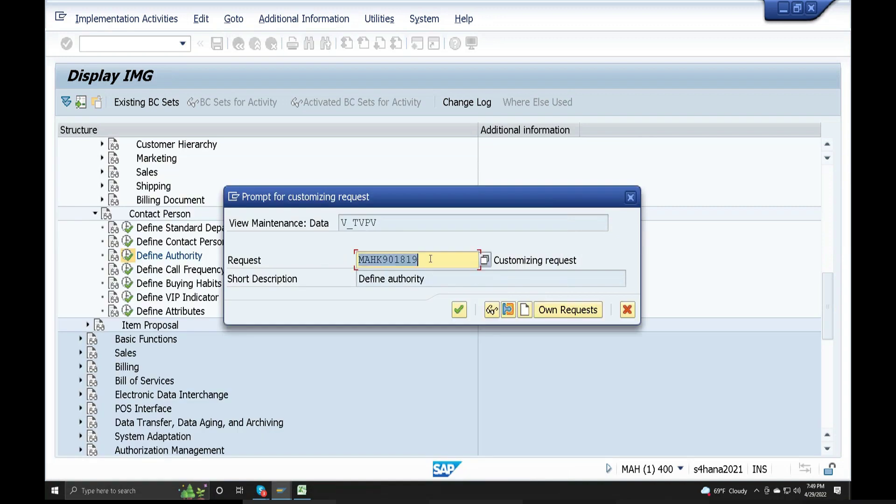
Switch to the Excel sheet and log request MAHK901819 in cell R107 and its description "Define authority" in cell I107.
{"action": "left_click", "coordinate": [302, 490]}
{"action": "double_click", "coordinate": [575, 263]}
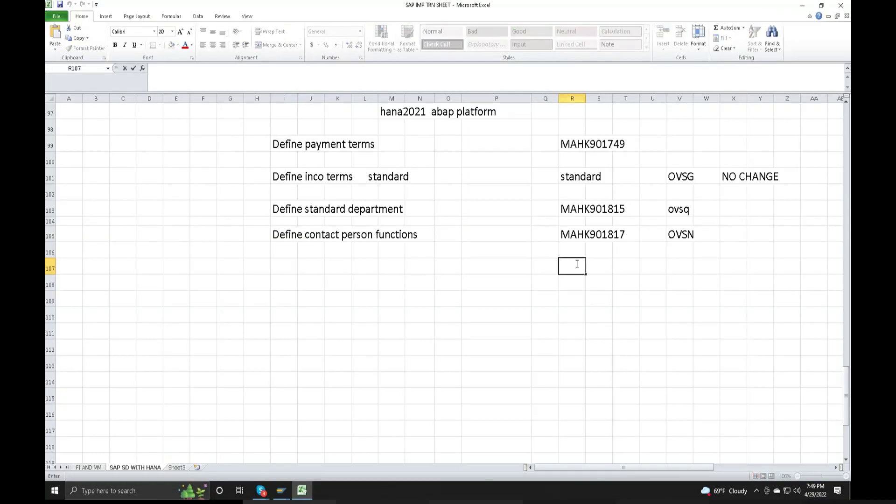
{"action": "type", "text": "MAHK901819"}
{"action": "left_click", "coordinate": [290, 266]}
{"action": "left_click", "coordinate": [302, 490]}
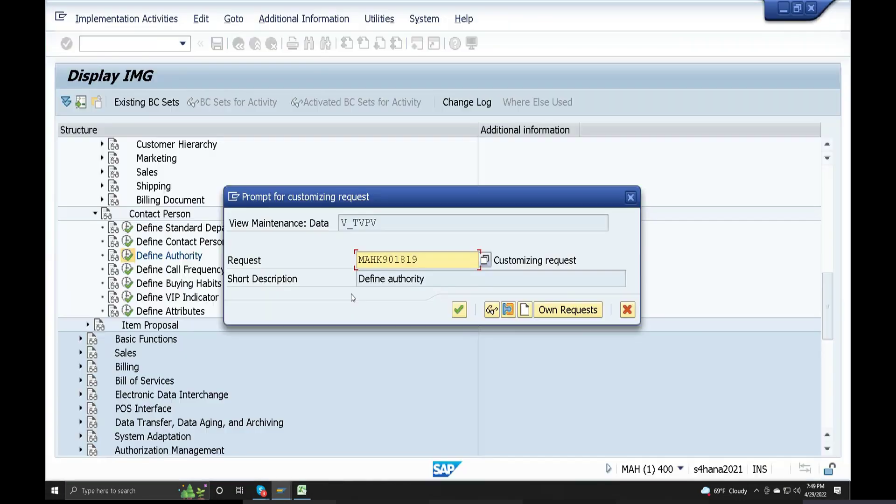
{"action": "left_click", "coordinate": [302, 490]}
{"action": "double_click", "coordinate": [282, 270]}
{"action": "type", "text": "Define authority"}
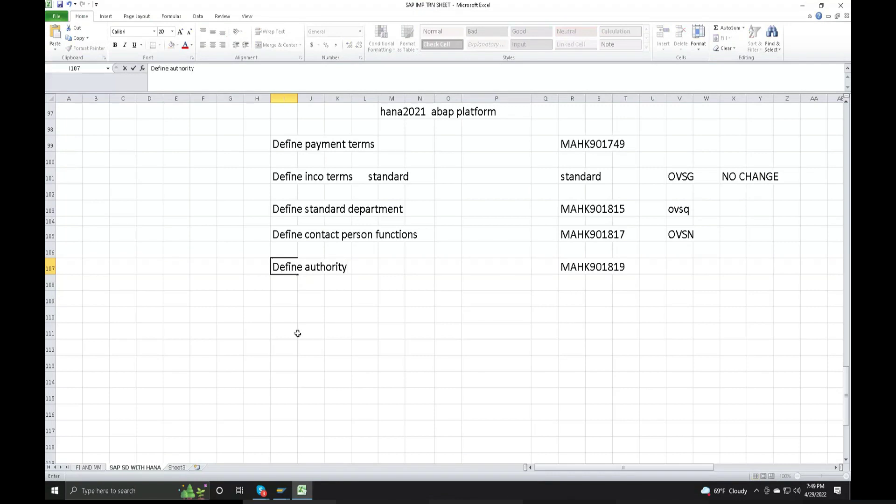
Switch to SAP, save the authority entry under the Define authority request, and return to the IMG structure.
{"action": "left_click", "coordinate": [281, 489]}
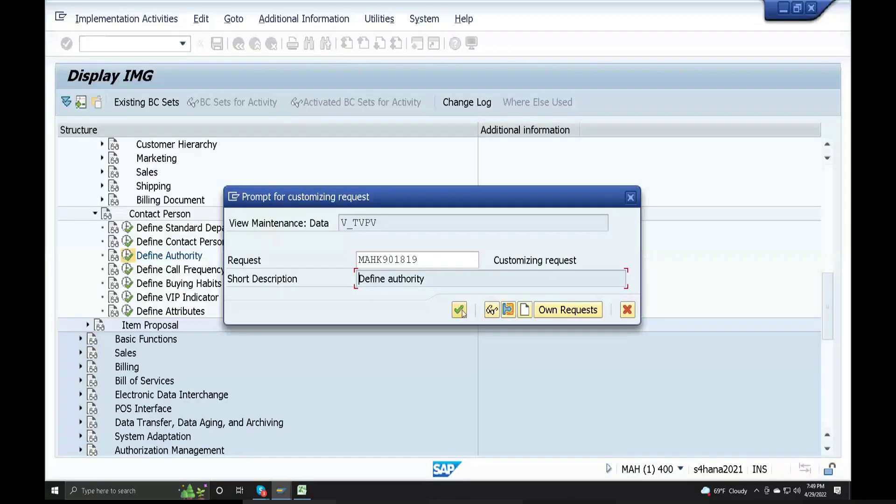
{"action": "left_click", "coordinate": [459, 310]}
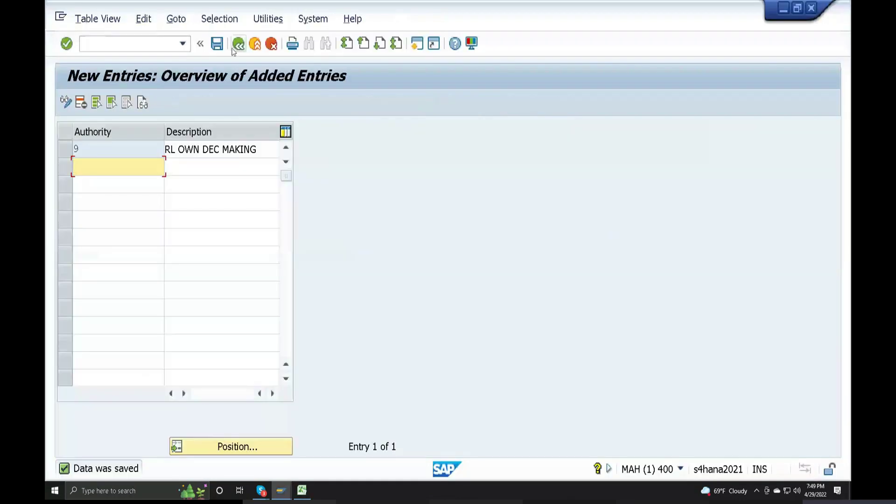
{"action": "left_click", "coordinate": [238, 44]}
{"action": "left_click", "coordinate": [238, 44]}
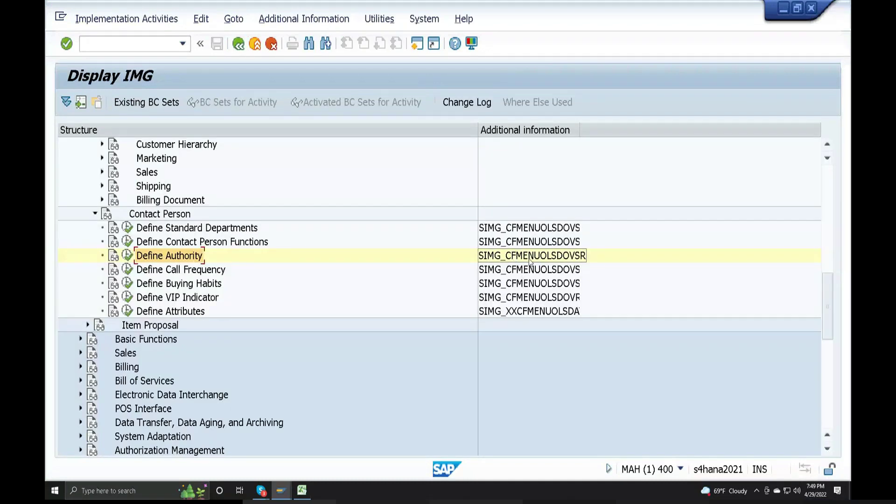
Switch to Excel and record the transaction code ovsr for Define authority in cell V107.
{"action": "left_click", "coordinate": [301, 490]}
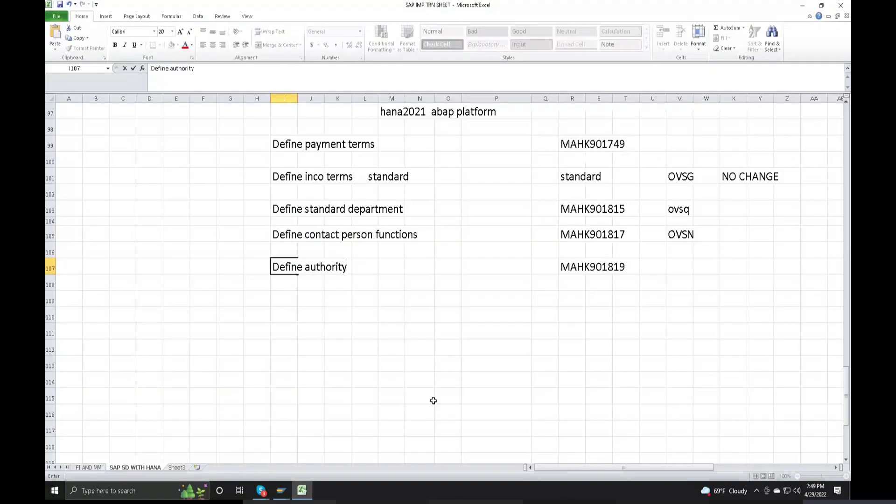
{"action": "left_click", "coordinate": [672, 268]}
{"action": "type", "text": "ov"}
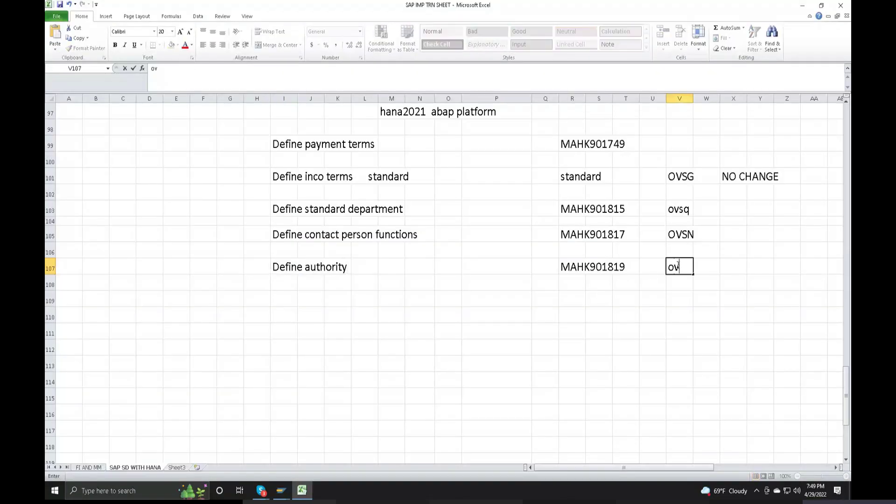
{"action": "type", "text": "sr"}
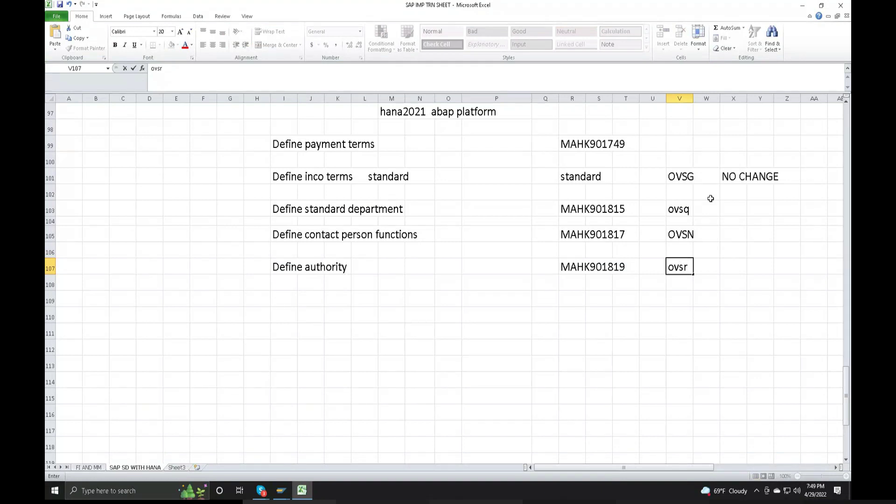
Copy the NO CHANGE text from cell X101 into cells X103, X105 and X107.
{"action": "double_click", "coordinate": [723, 177]}
{"action": "left_click_drag", "start_coordinate": [721, 177], "coordinate": [803, 186]}
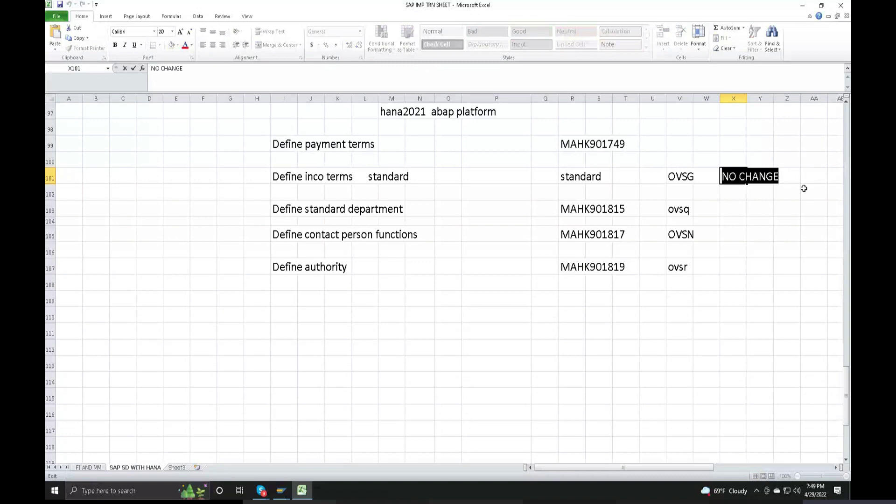
{"action": "key", "text": "ctrl+c"}
{"action": "left_click", "coordinate": [744, 211]}
{"action": "key", "text": "ctrl+v"}
{"action": "left_click", "coordinate": [729, 234]}
{"action": "key", "text": "ctrl+v"}
{"action": "left_click", "coordinate": [730, 266]}
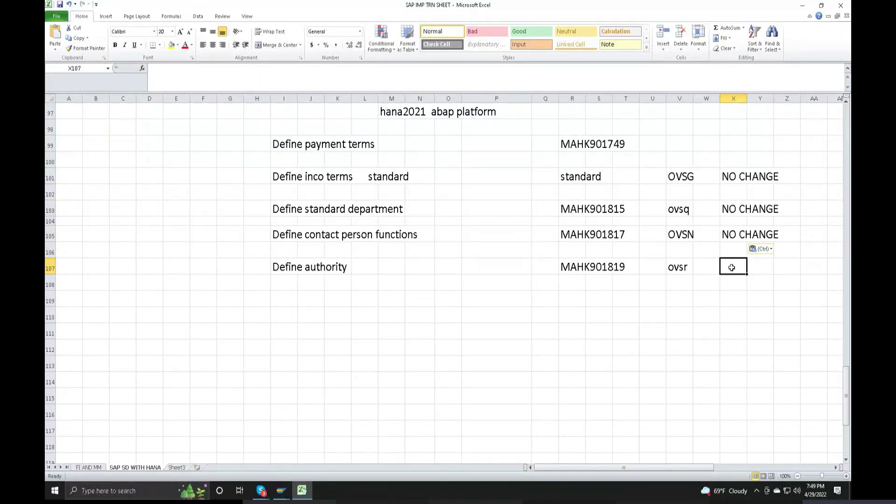
{"action": "key", "text": "ctrl+v"}
{"action": "left_click", "coordinate": [285, 301]}
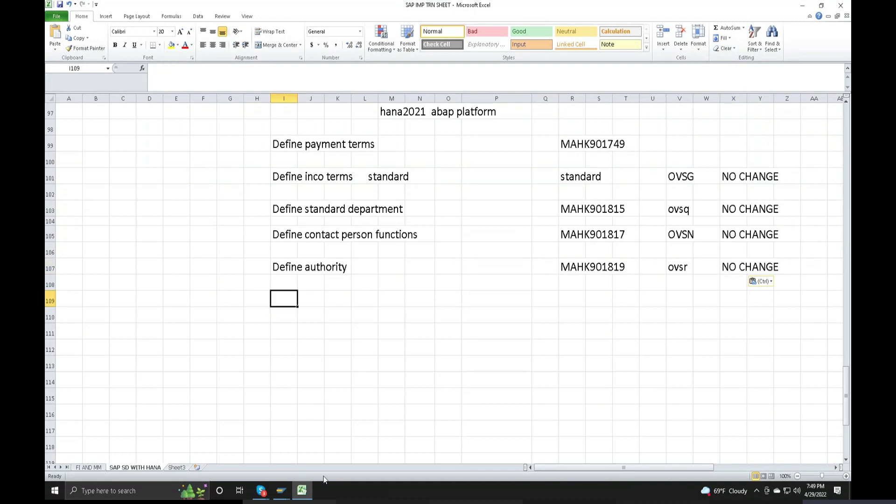
Switch to SAP and add a new entry RL with the description WEEKLY TWICE under Define Call Frequency.
{"action": "left_click", "coordinate": [281, 491]}
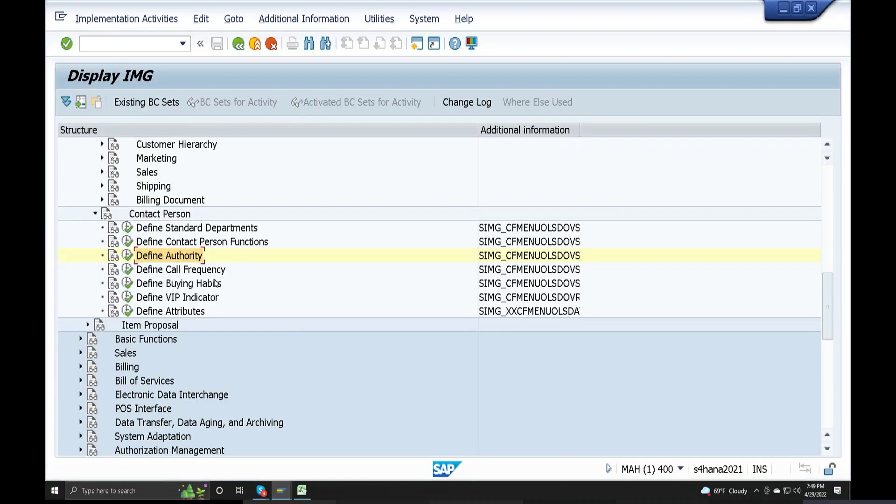
{"action": "left_click", "coordinate": [127, 269]}
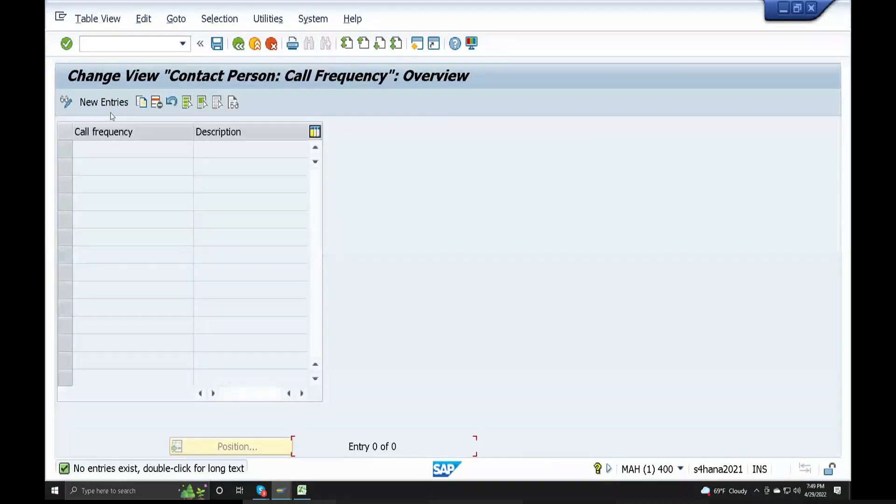
{"action": "left_click", "coordinate": [108, 103]}
{"action": "type", "text": "RL"}
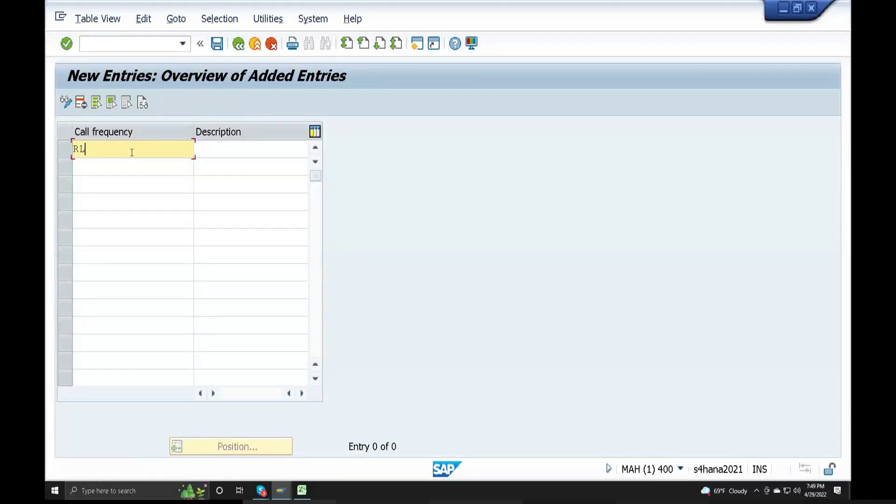
{"action": "left_click", "coordinate": [211, 154]}
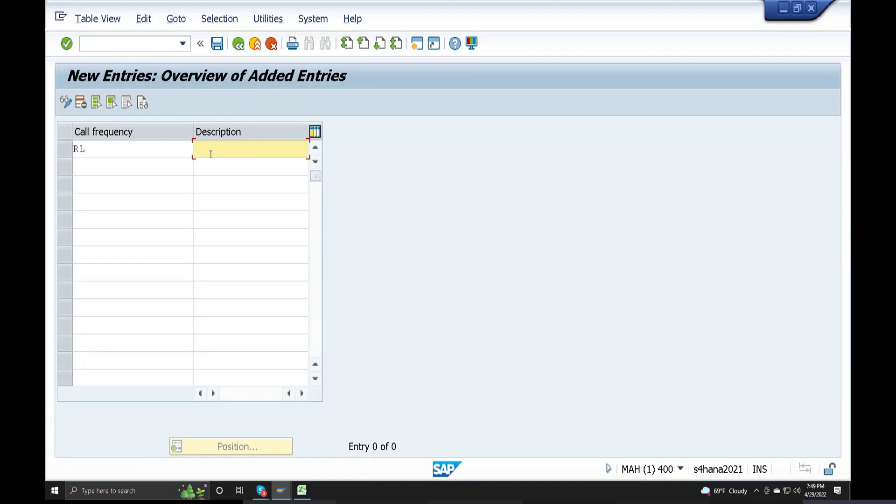
{"action": "type", "text": "WEEKLY"}
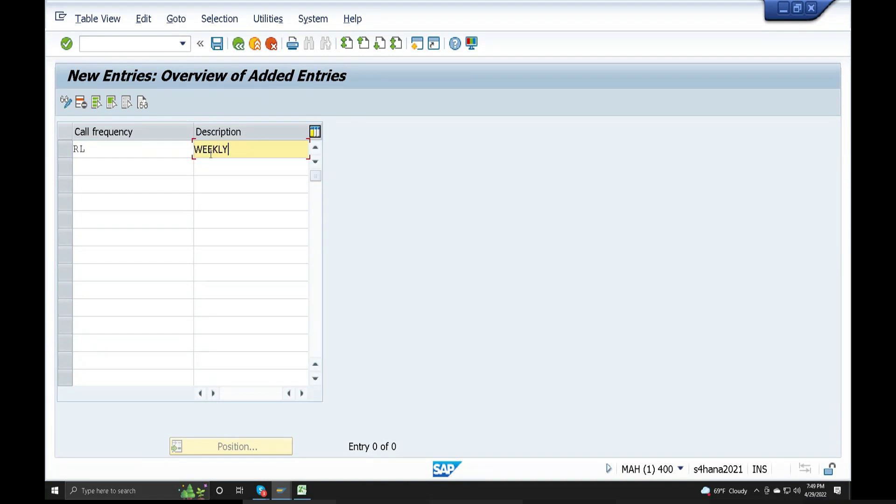
{"action": "type", "text": " TWICE"}
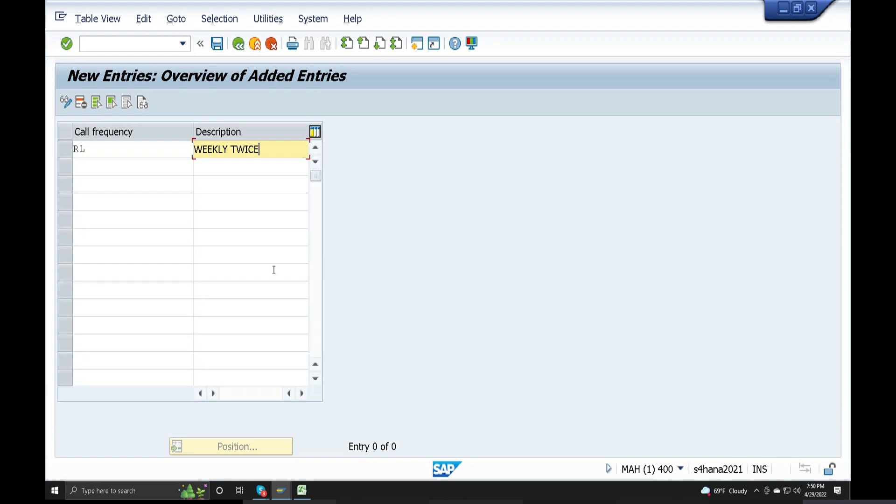
Save the call frequency entry and create a new customizing request with the short description Define call frequency.
{"action": "left_click", "coordinate": [217, 43]}
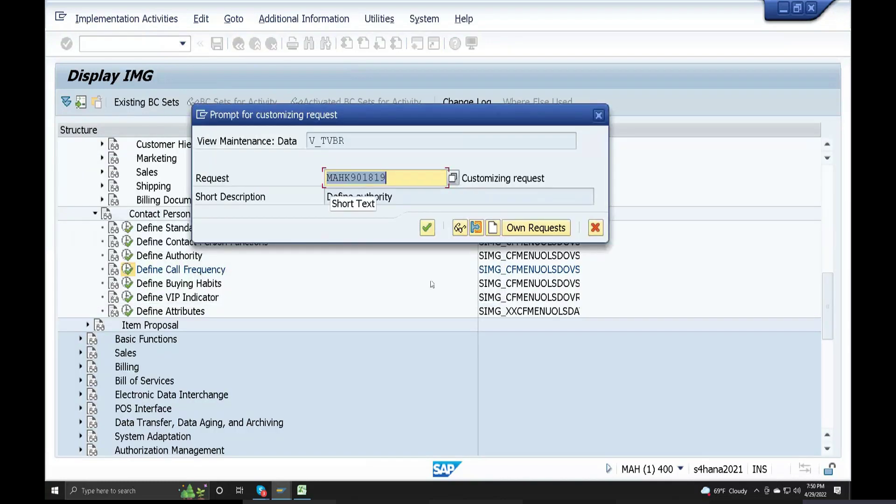
{"action": "left_click", "coordinate": [495, 228]}
{"action": "type", "text": "dEFINE"}
{"action": "key", "text": "BackSpace"}
{"action": "key", "text": "BackSpace"}
{"action": "key", "text": "BackSpace"}
{"action": "key", "text": "BackSpace"}
{"action": "key", "text": "BackSpace"}
{"action": "key", "text": "BackSpace"}
{"action": "type", "text": "Define call"}
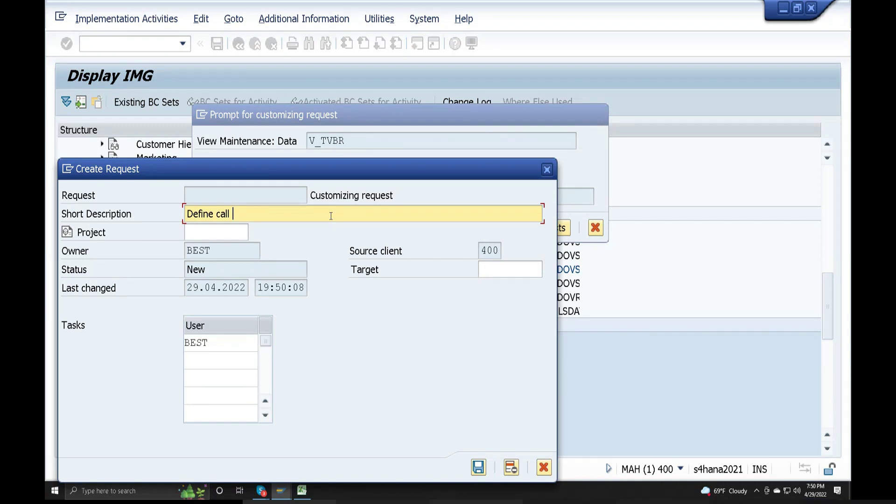
{"action": "left_click_drag", "start_coordinate": [382, 168], "coordinate": [479, 146]}
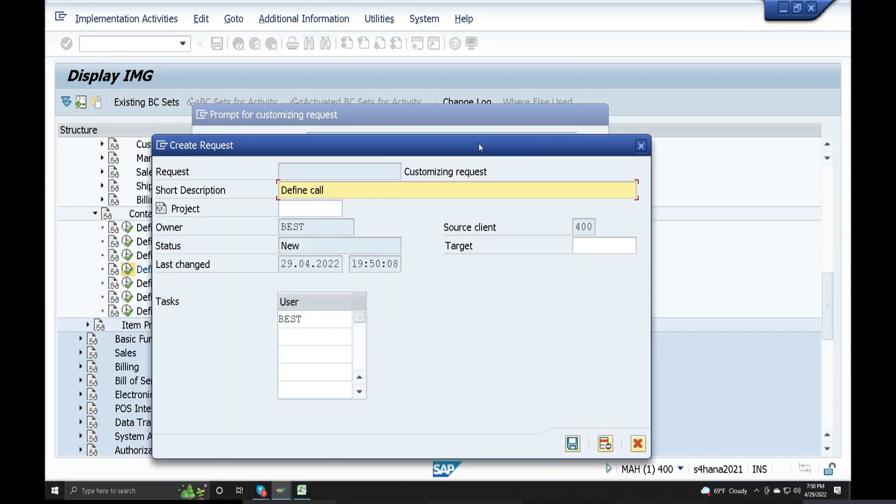
{"action": "type", "text": "frequ"}
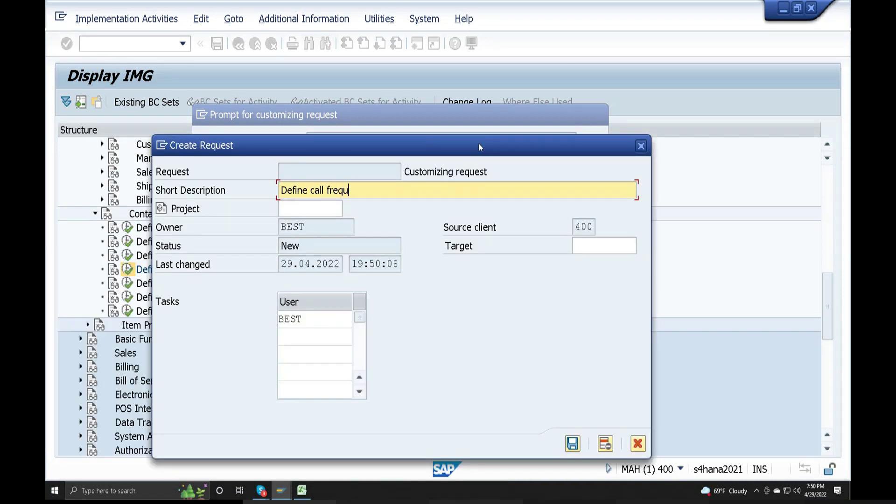
{"action": "type", "text": "ency"}
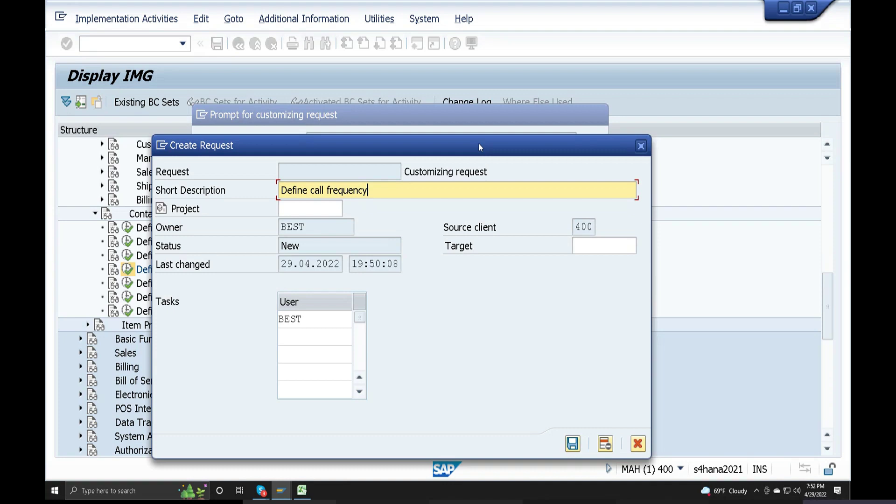
{"action": "left_click_drag", "start_coordinate": [405, 145], "coordinate": [445, 156]}
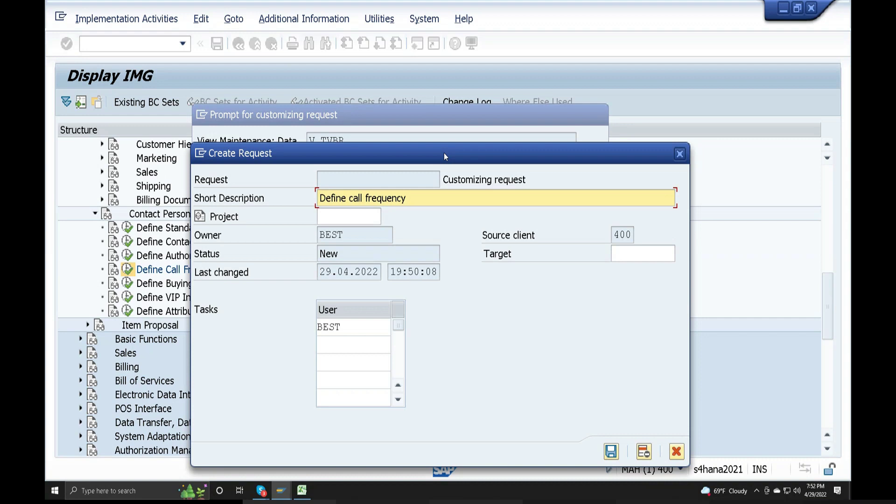
{"action": "left_click", "coordinate": [611, 452]}
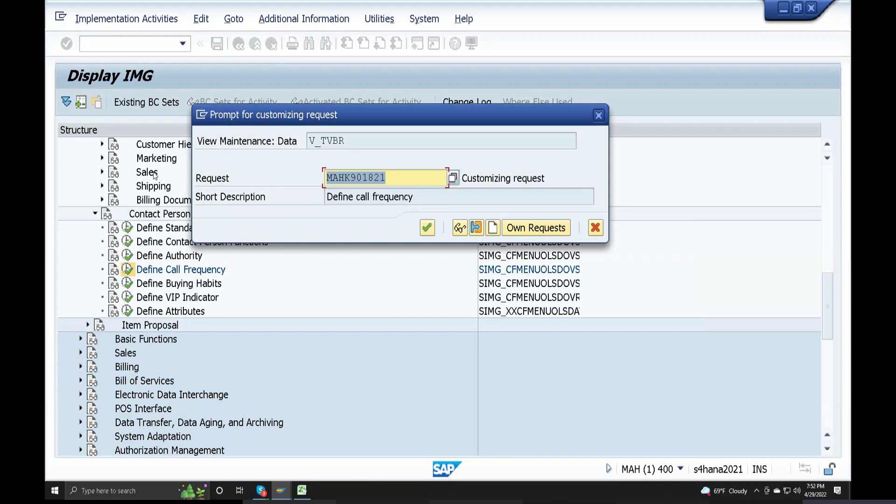
Switch to Excel and record request MAHK901821 in cell R109 and its description Define call frequency in cell I109.
{"action": "left_click", "coordinate": [301, 490]}
{"action": "left_click", "coordinate": [579, 298]}
{"action": "type", "text": "MAHK901821"}
{"action": "left_click", "coordinate": [271, 294]}
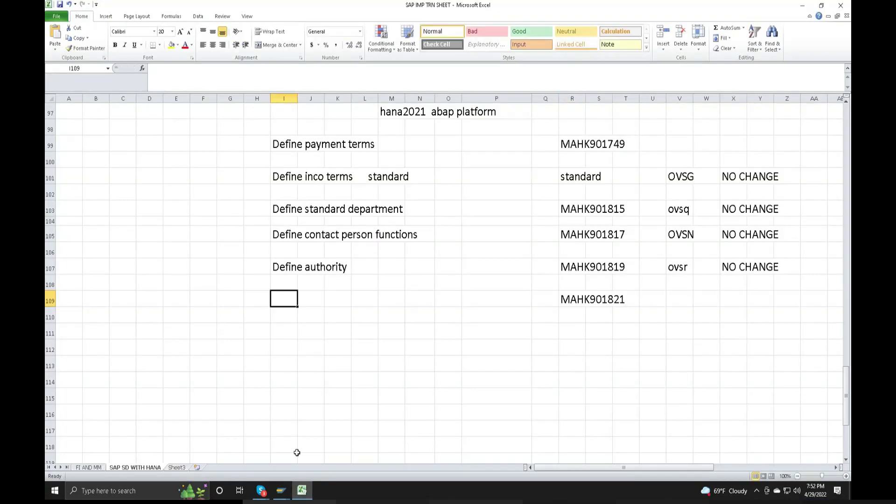
{"action": "left_click", "coordinate": [280, 490]}
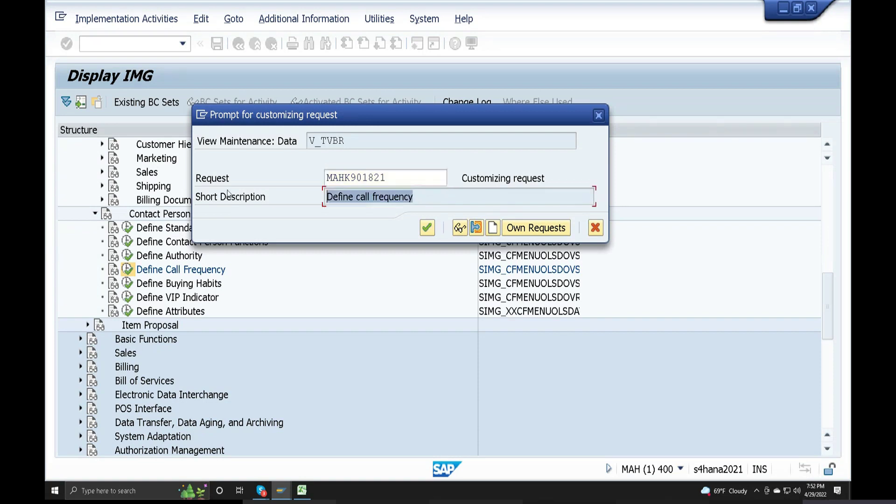
{"action": "left_click", "coordinate": [303, 491]}
{"action": "key", "text": "ctrl+v"}
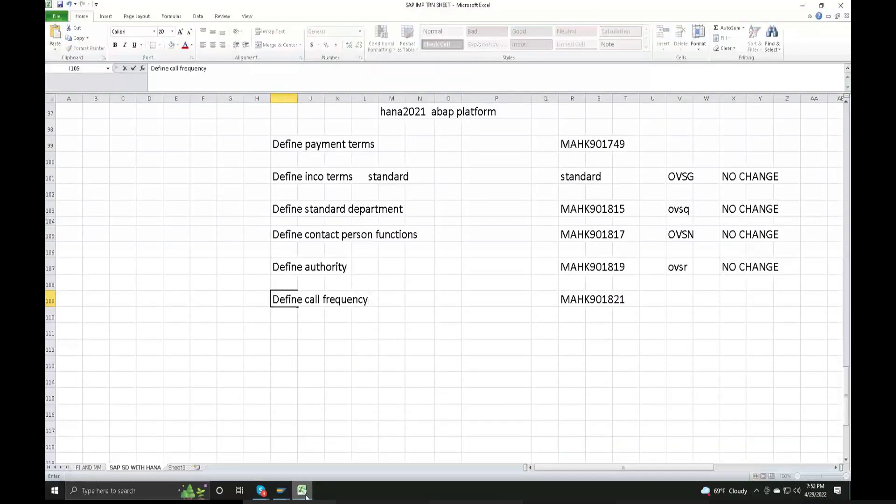
Switch to SAP, save the call frequency entry under the Define call frequency request, and return to the IMG structure.
{"action": "left_click", "coordinate": [306, 493]}
{"action": "key", "text": "Return"}
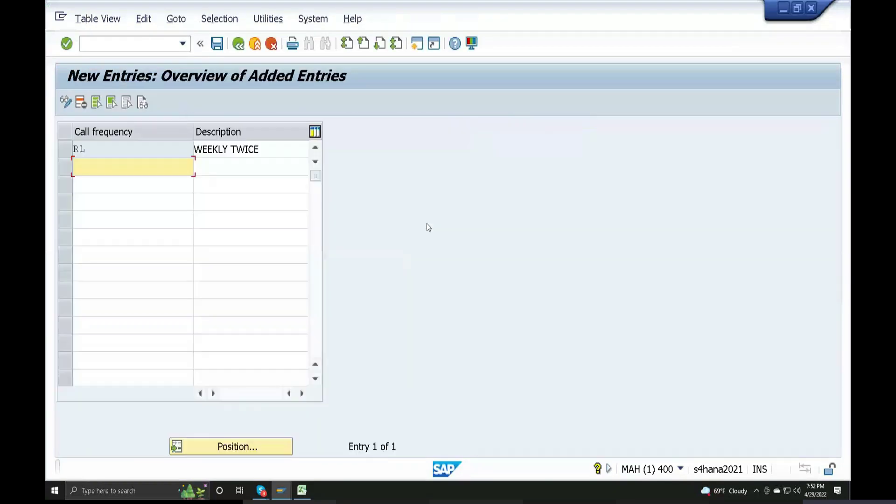
{"action": "left_click", "coordinate": [238, 43]}
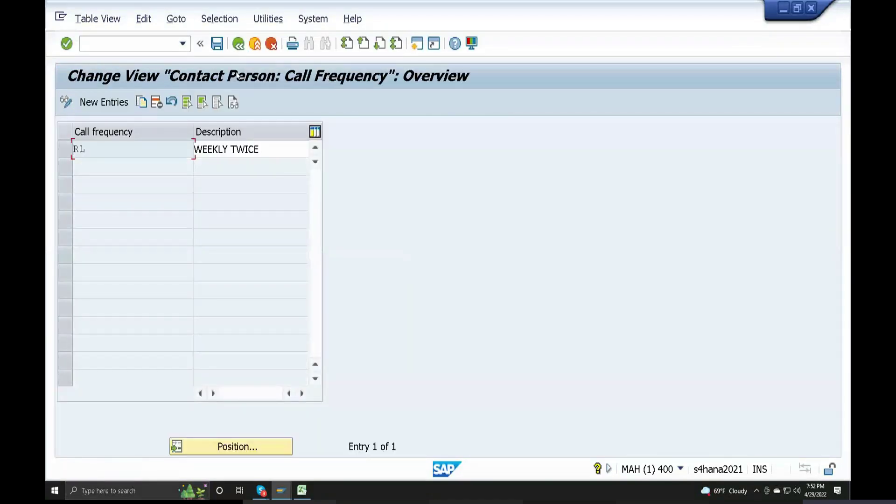
{"action": "left_click", "coordinate": [238, 44]}
Add a new entry RP with the description POSITIVE under Define Buying Habits.
{"action": "left_click", "coordinate": [126, 283]}
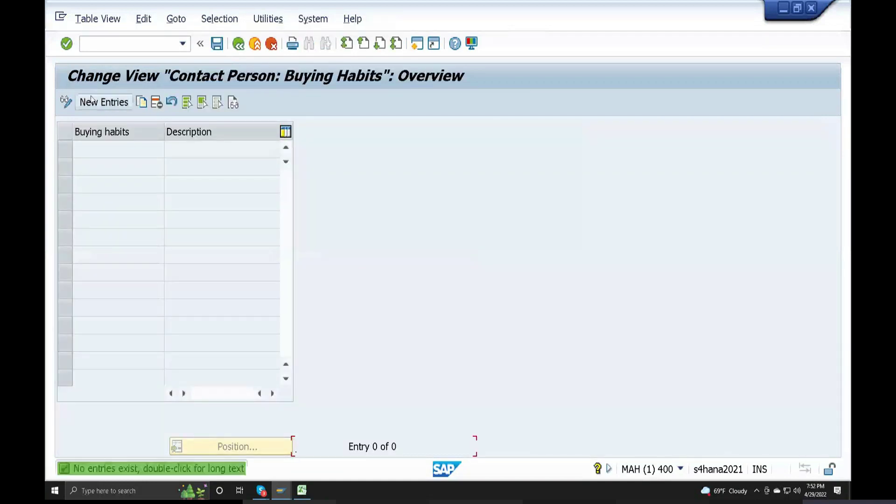
{"action": "left_click", "coordinate": [92, 101]}
{"action": "type", "text": "RP"}
{"action": "left_click", "coordinate": [203, 149]}
{"action": "type", "text": "POSITIVE"}
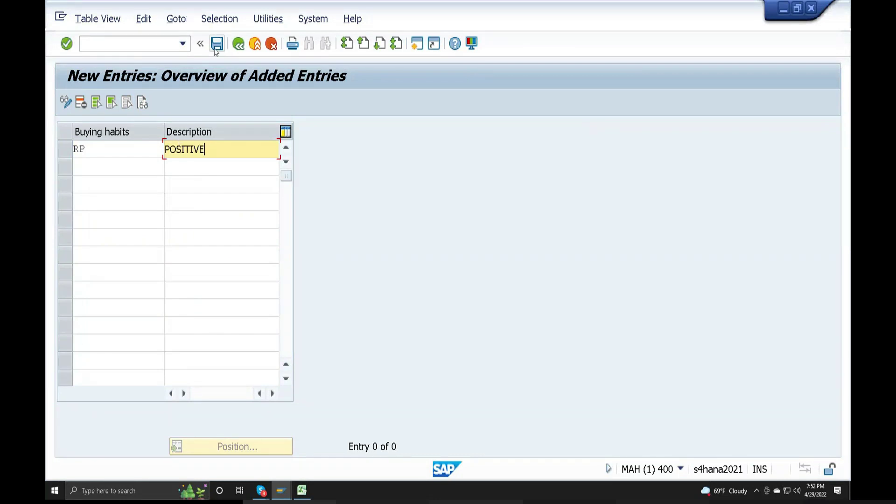
Save the buying habits entry and create a new customizing request with the short description Define buying habits.
{"action": "left_click", "coordinate": [217, 43]}
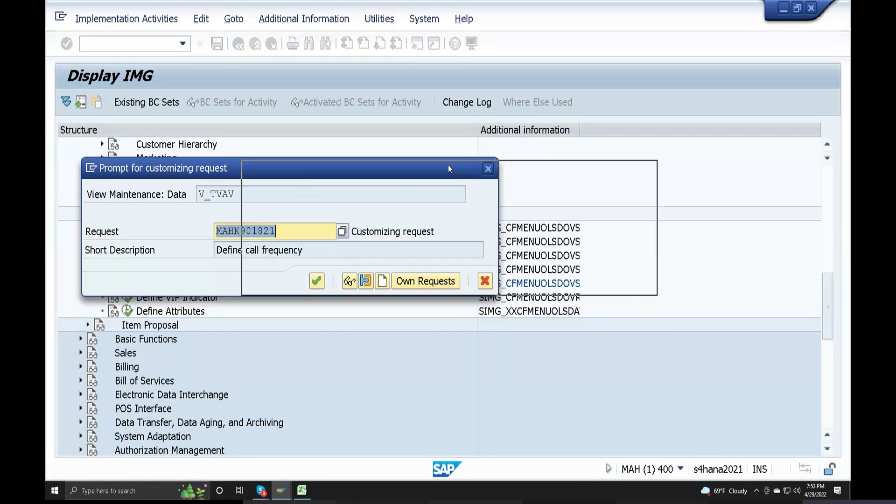
{"action": "left_click_drag", "start_coordinate": [449, 165], "coordinate": [449, 167]}
{"action": "left_click", "coordinate": [541, 282]}
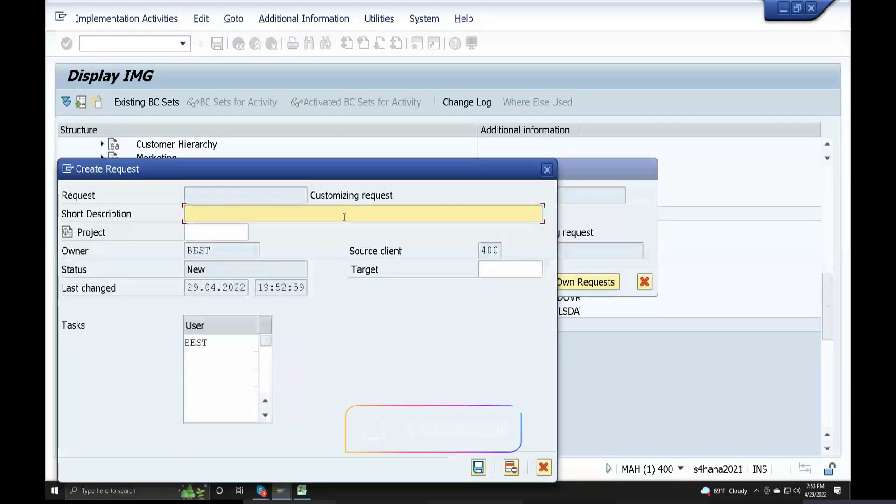
{"action": "type", "text": "dEFINE"}
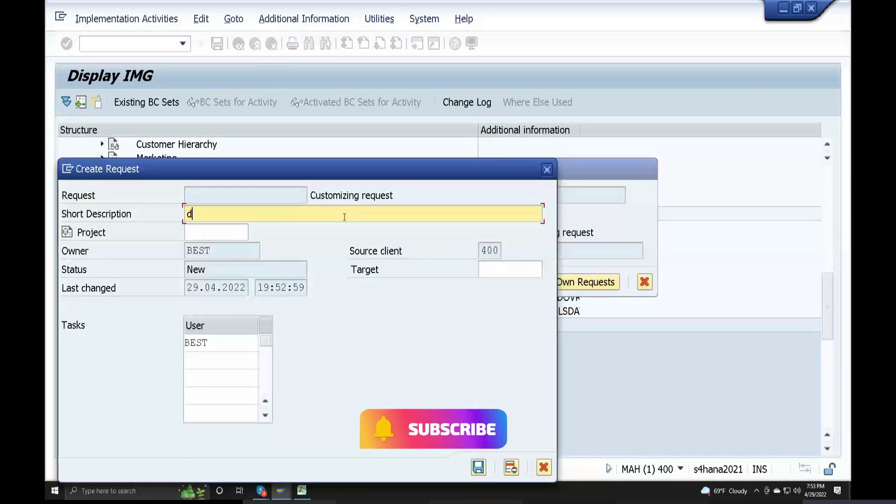
{"action": "key", "text": "BackSpace"}
{"action": "key", "text": "BackSpace"}
{"action": "key", "text": "BackSpace"}
{"action": "key", "text": "BackSpace"}
{"action": "key", "text": "BackSpace"}
{"action": "key", "text": "BackSpace"}
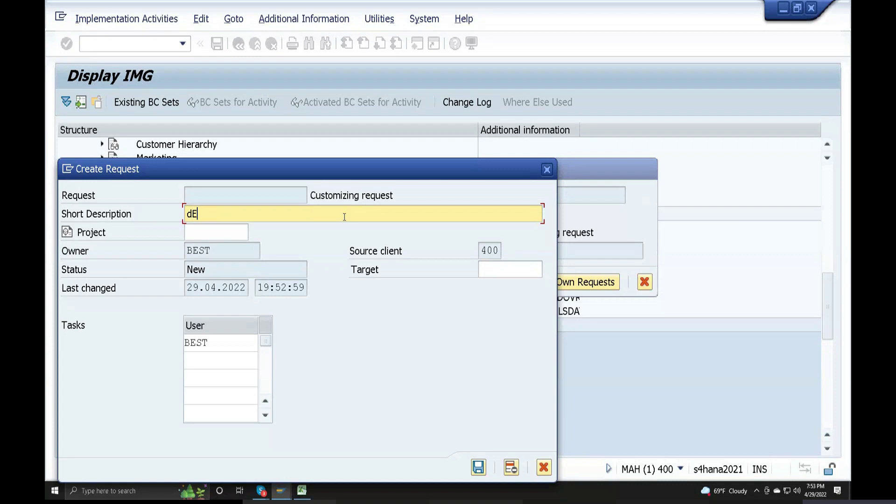
{"action": "type", "text": "Defion"}
{"action": "key", "text": "BackSpace"}
{"action": "key", "text": "BackSpace"}
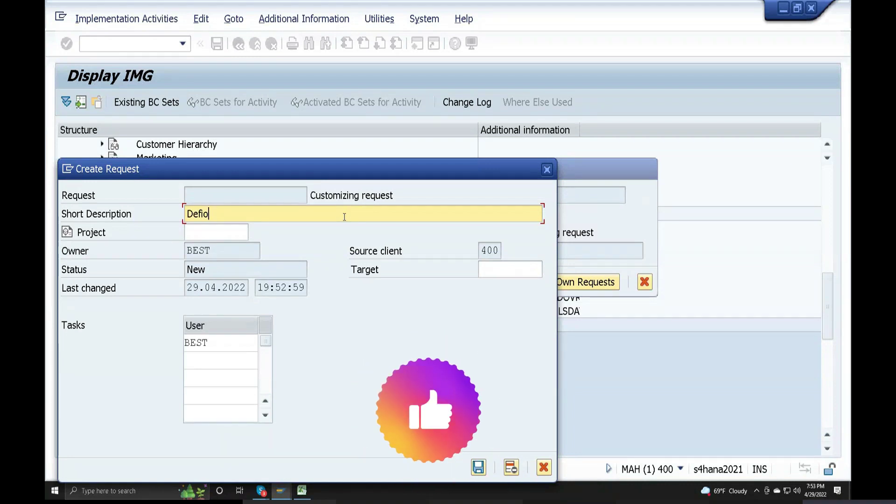
{"action": "type", "text": "ne"}
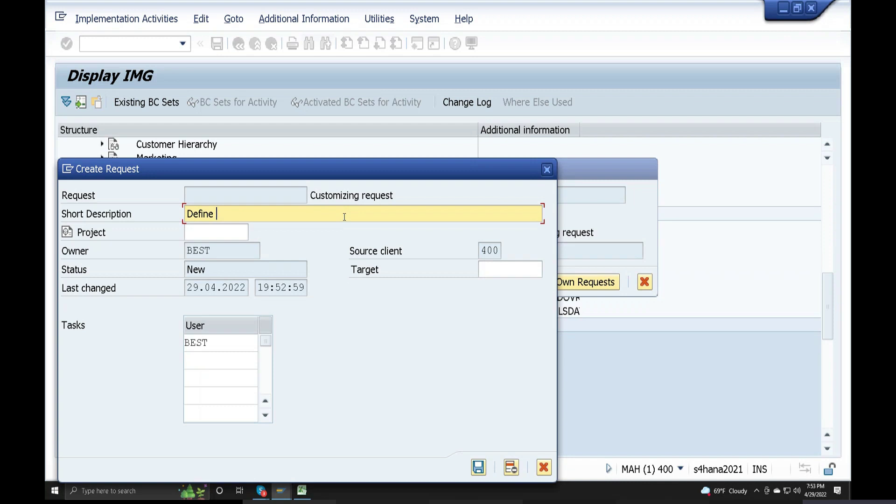
{"action": "type", "text": "positive"}
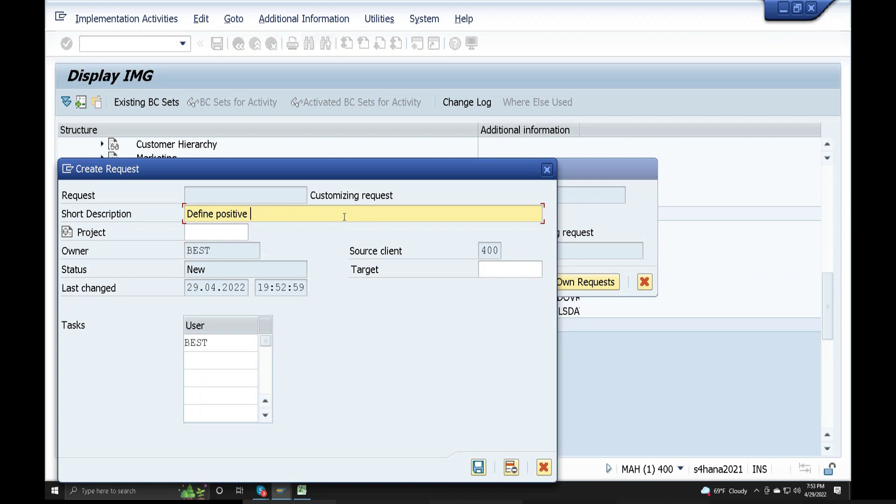
{"action": "left_click_drag", "start_coordinate": [277, 165], "coordinate": [353, 149]}
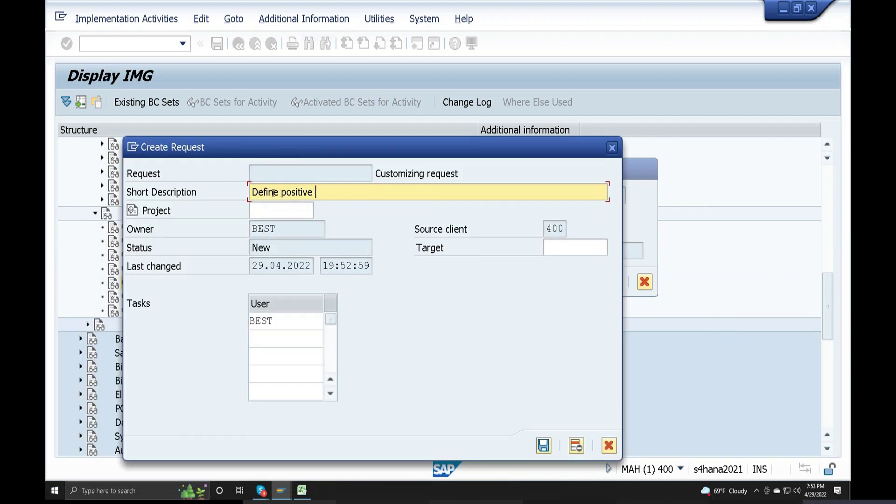
{"action": "left_click_drag", "start_coordinate": [281, 191], "coordinate": [361, 192]}
{"action": "type", "text": "buying habits"}
{"action": "left_click", "coordinate": [548, 448]}
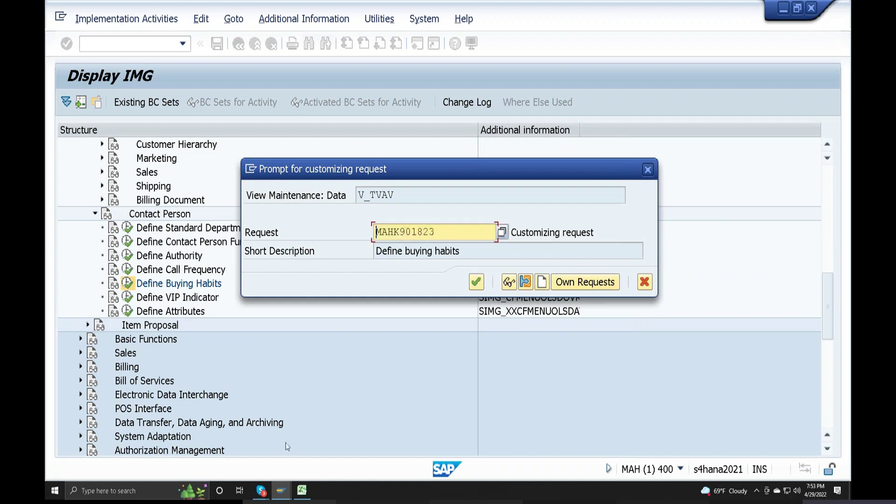
Switch to Excel and record request MAHK901823 in cell R111 and its description Define buying habits in cell I111.
{"action": "left_click", "coordinate": [302, 490]}
{"action": "left_click", "coordinate": [572, 332]}
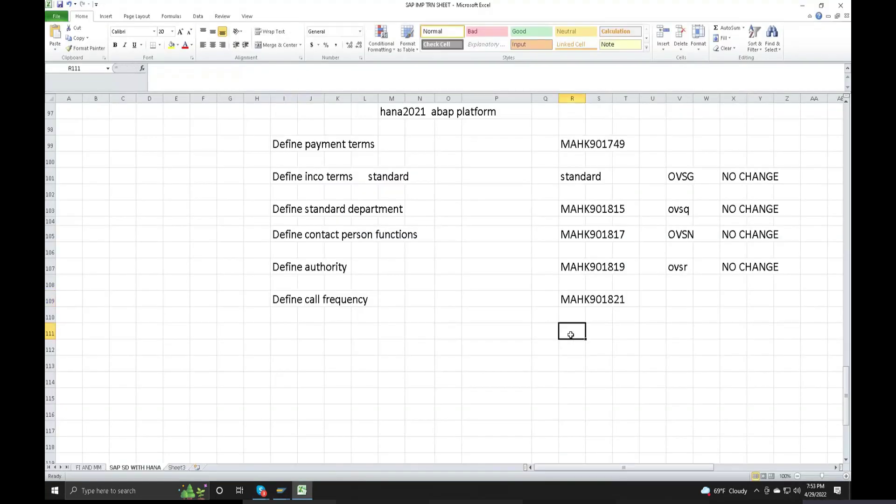
{"action": "type", "text": "MAHK901823"}
{"action": "left_click", "coordinate": [285, 329]}
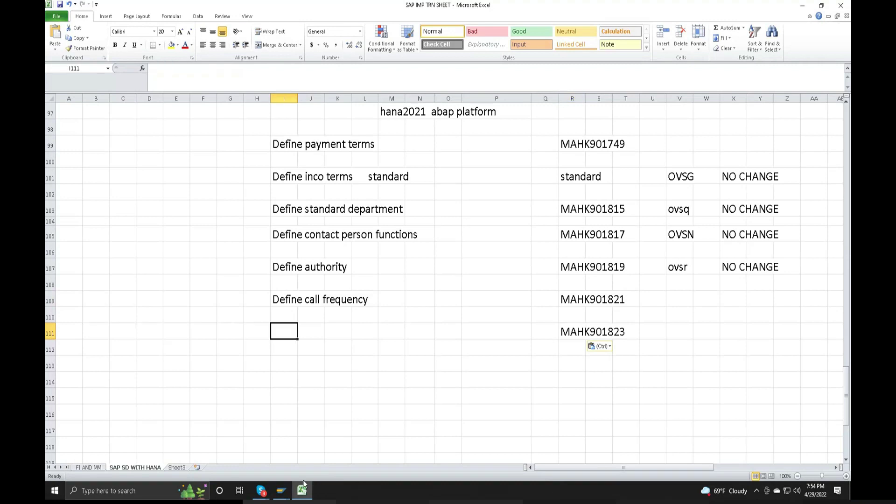
{"action": "left_click", "coordinate": [303, 486]}
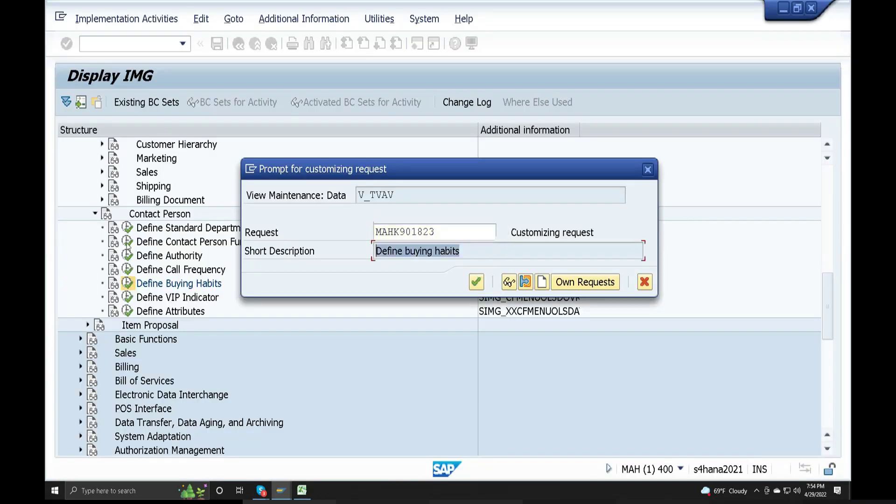
{"action": "left_click", "coordinate": [302, 490]}
{"action": "double_click", "coordinate": [289, 331]}
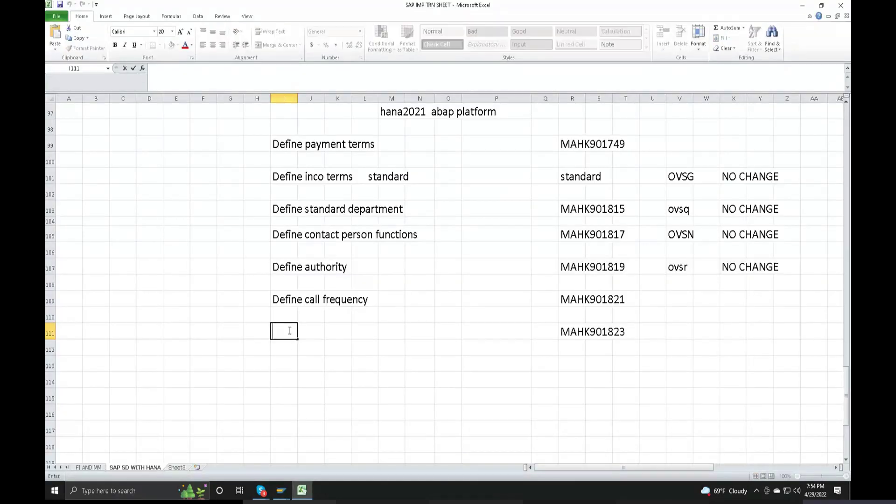
{"action": "type", "text": "Define buying habits"}
Switch to SAP, save the buying habits entry under the Define buying habits request, and return to the IMG structure.
{"action": "left_click", "coordinate": [281, 490]}
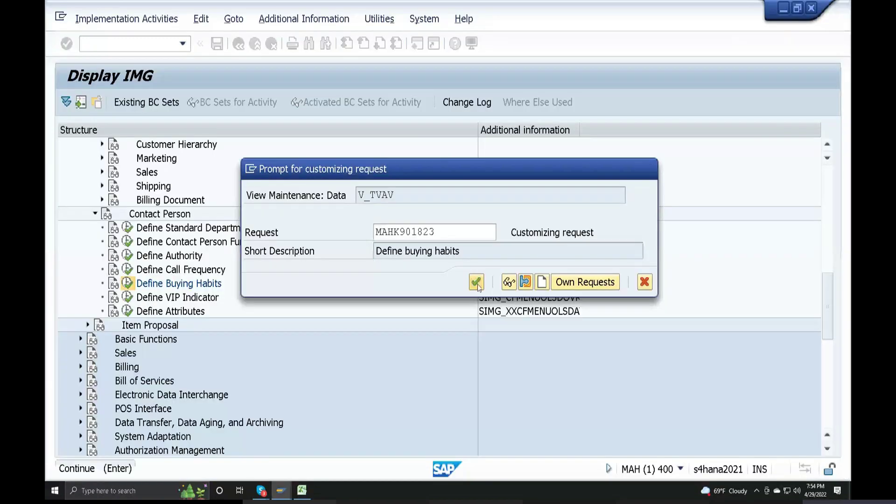
{"action": "left_click", "coordinate": [475, 282]}
{"action": "left_click", "coordinate": [238, 43]}
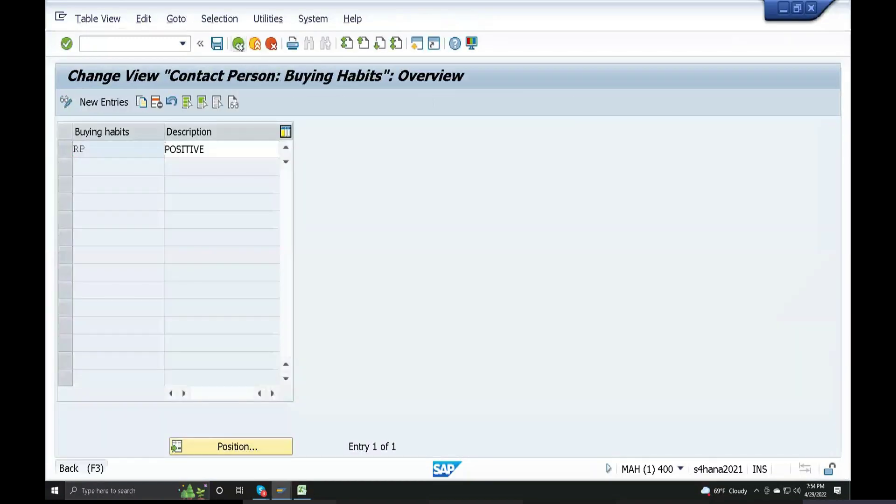
{"action": "left_click", "coordinate": [238, 44]}
Add a new entry 2 with the description sales manager under Define VIP Indicator.
{"action": "left_click", "coordinate": [127, 298]}
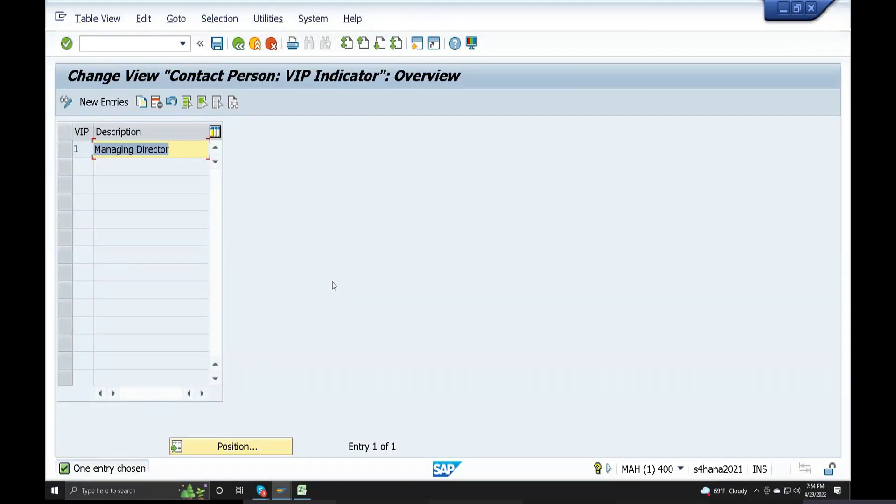
{"action": "left_click", "coordinate": [115, 103]}
{"action": "type", "text": "2"}
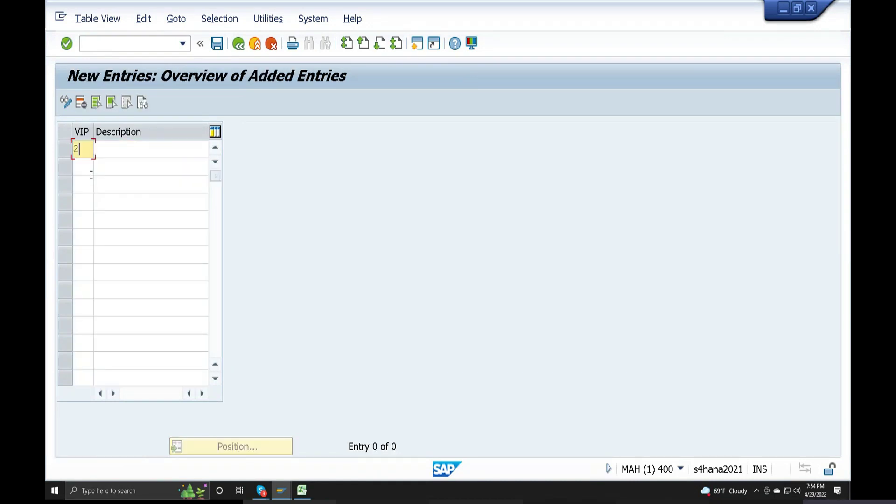
{"action": "left_click", "coordinate": [122, 153]}
{"action": "type", "text": "sales "}
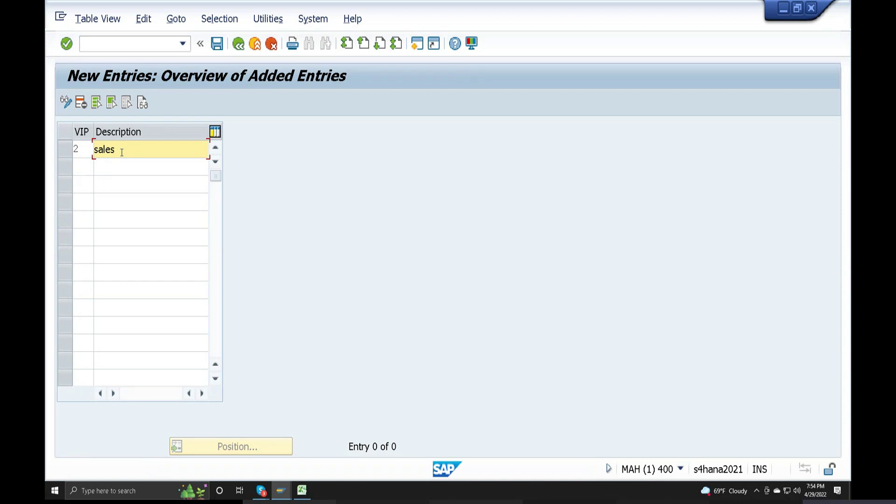
{"action": "type", "text": "manager"}
Save the VIP indicator entry and create a new customizing request with the short description Define vip indicator.
{"action": "left_click", "coordinate": [217, 44]}
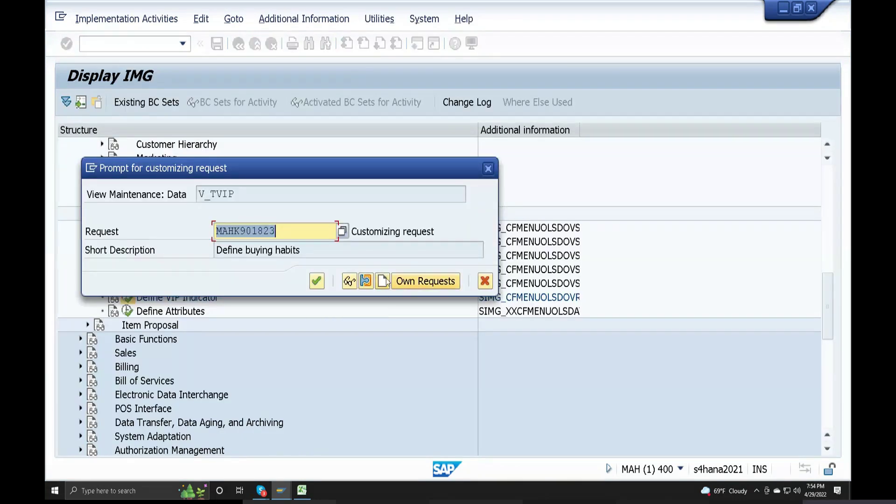
{"action": "left_click", "coordinate": [385, 280]}
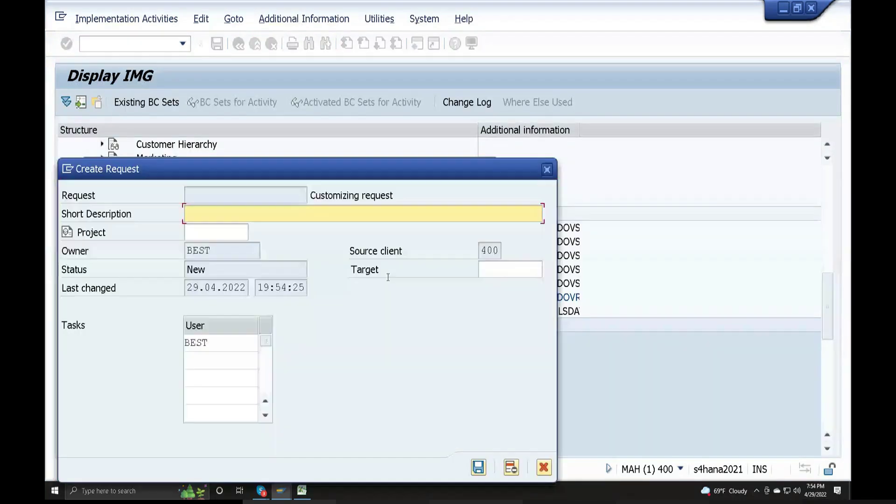
{"action": "type", "text": "Define vip indicator"}
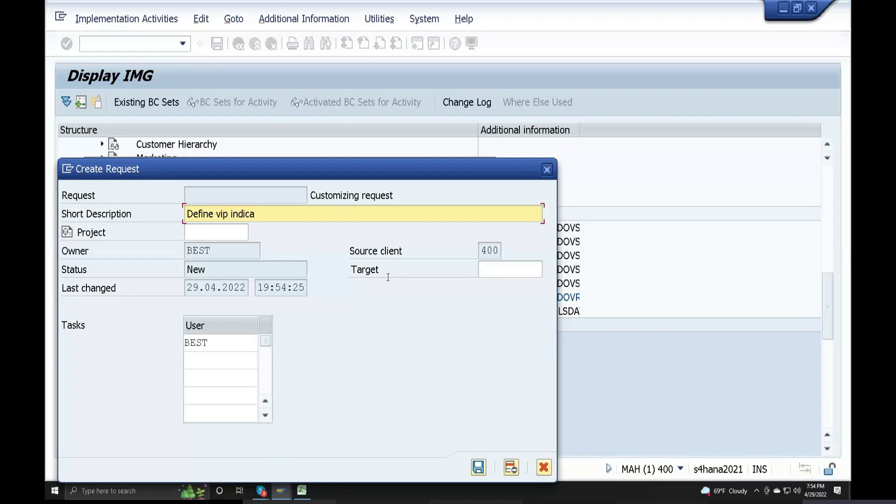
{"action": "left_click", "coordinate": [478, 467]}
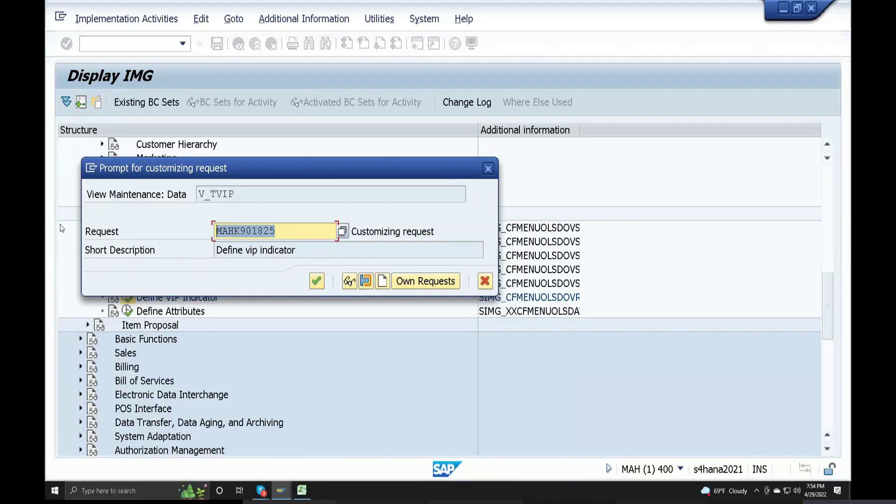
Switch to the Excel tracking sheet and open cell R113 for entry.
{"action": "left_click", "coordinate": [302, 491]}
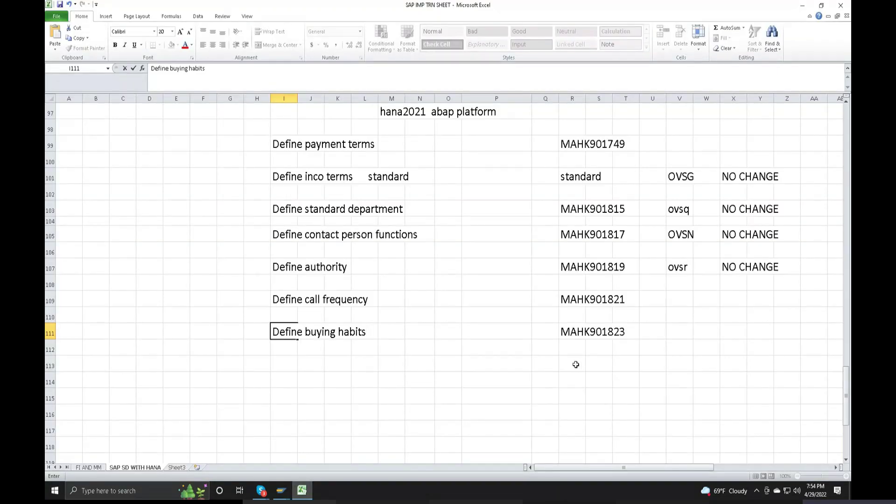
{"action": "left_click", "coordinate": [573, 361]}
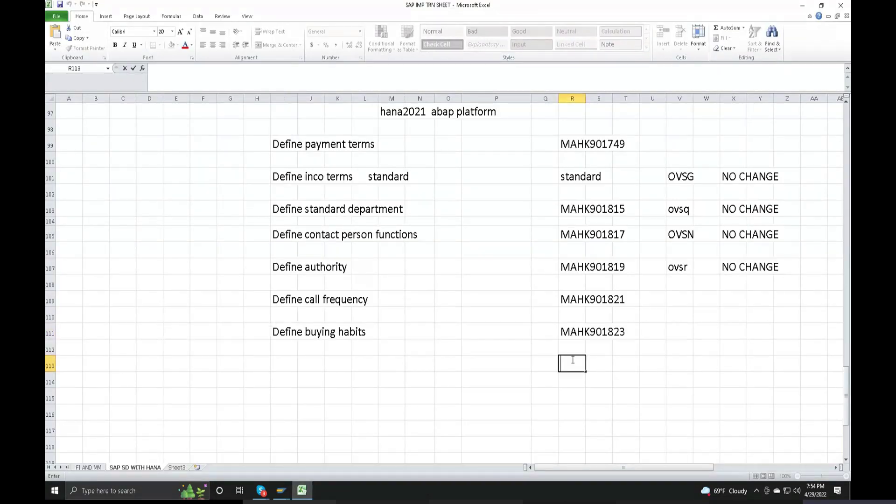
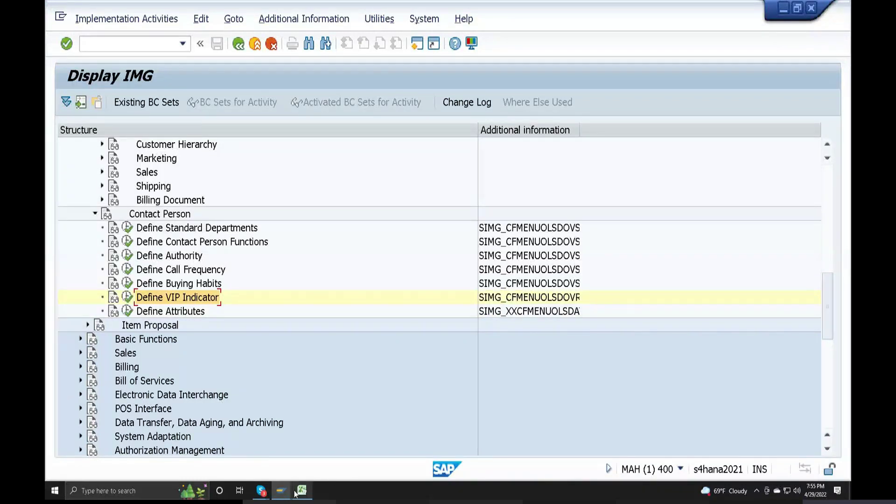
{"action": "left_click", "coordinate": [299, 491]}
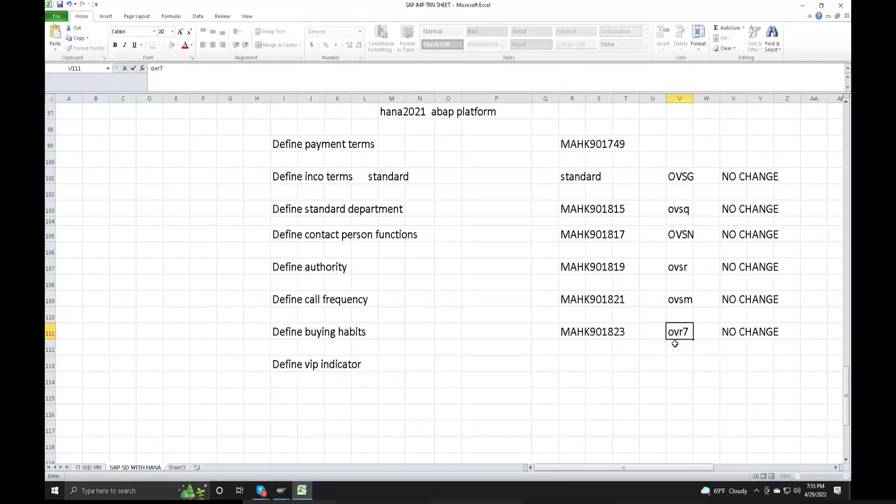
{"action": "left_click", "coordinate": [573, 363]}
{"action": "type", "text": "NO CHANGE"}
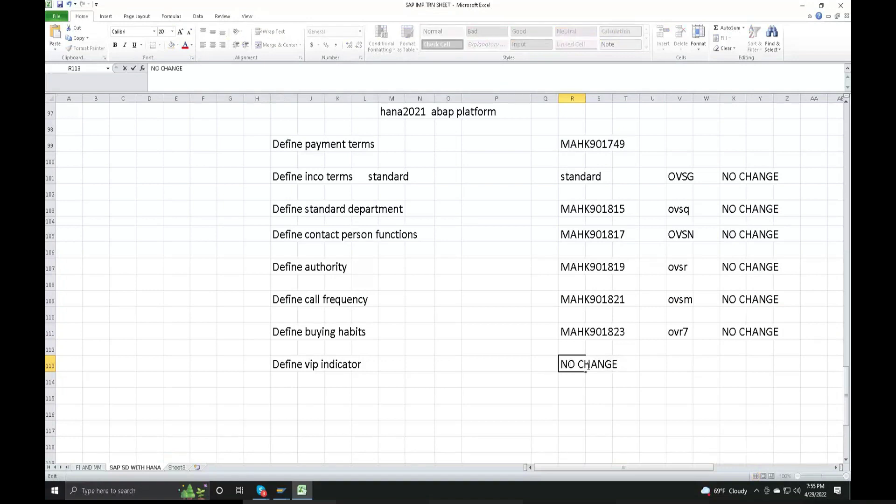
{"action": "left_click_drag", "start_coordinate": [621, 363], "coordinate": [548, 370]}
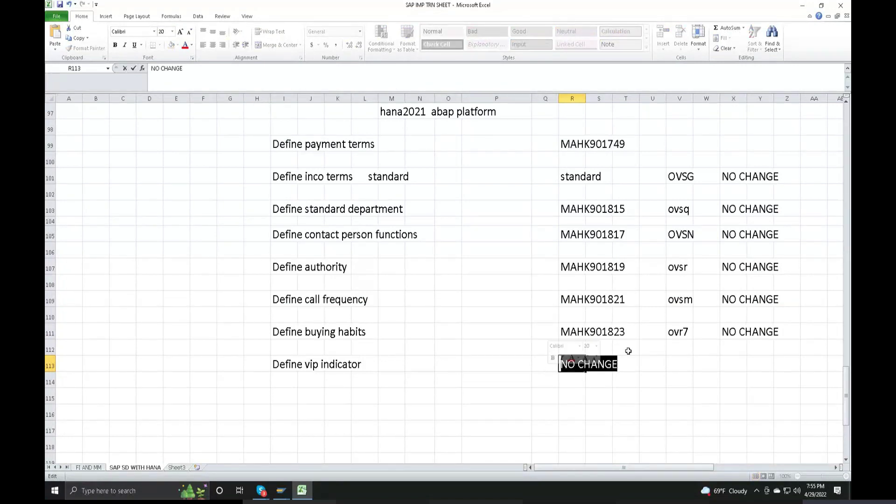
{"action": "key", "text": "BackSpace"}
Copy the request number from cell R111 into R113 and change it to MAHK901825.
{"action": "double_click", "coordinate": [561, 332]}
{"action": "left_click_drag", "start_coordinate": [560, 332], "coordinate": [609, 336]}
{"action": "left_click", "coordinate": [561, 332]}
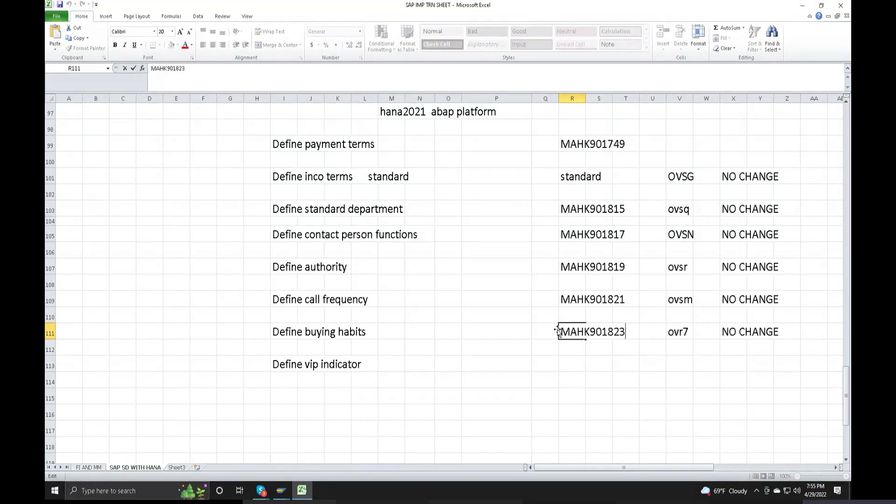
{"action": "double_click", "coordinate": [566, 330]}
{"action": "left_click", "coordinate": [566, 330]}
{"action": "double_click", "coordinate": [566, 330]}
{"action": "key", "text": "ctrl+c"}
{"action": "left_click", "coordinate": [572, 363]}
{"action": "double_click", "coordinate": [575, 363]}
{"action": "key", "text": "ctrl+v"}
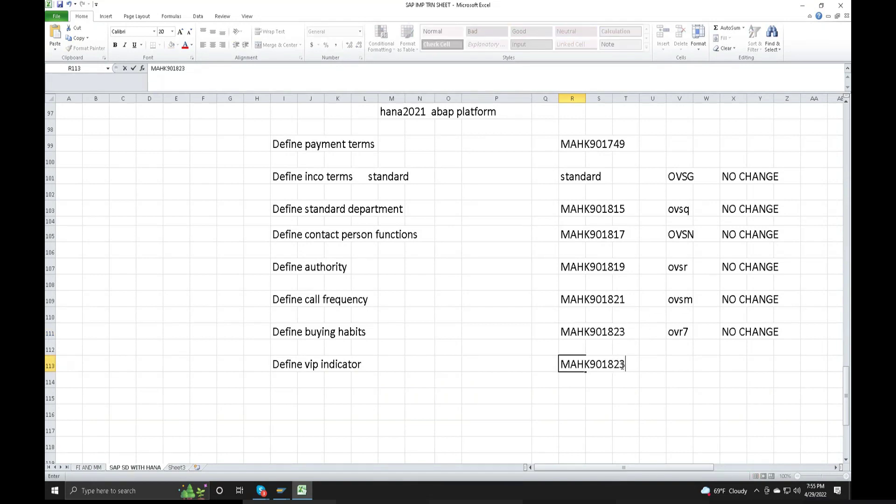
{"action": "key", "text": "BackSpace"}
{"action": "type", "text": "5"}
Record transaction code ovr7 in cell V113 and switch to SAP to check the code of Define Buying Habits.
{"action": "left_click", "coordinate": [675, 360]}
{"action": "type", "text": "ovr7"}
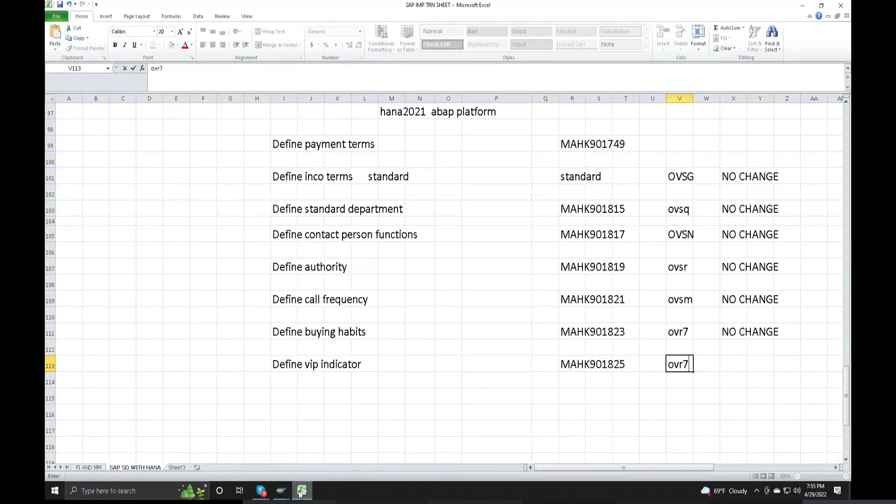
{"action": "left_click", "coordinate": [280, 489]}
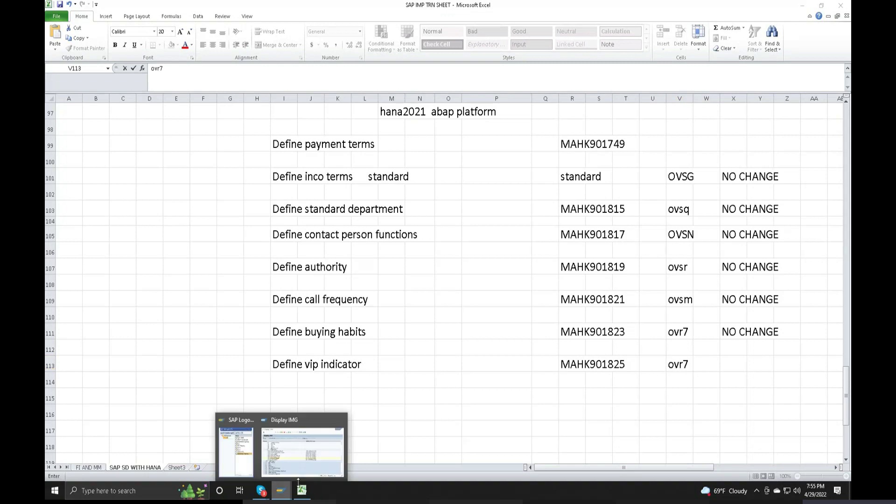
{"action": "left_click", "coordinate": [298, 472]}
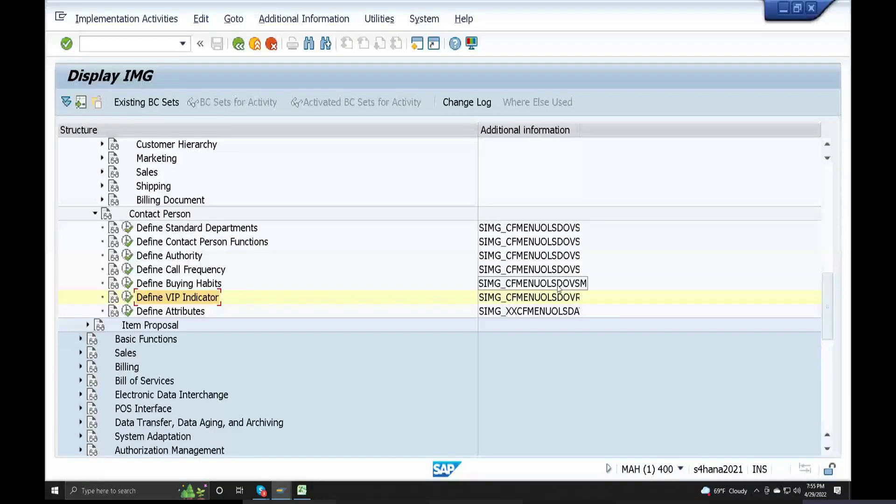
Switch to Excel and correct the buying habits transaction code in cell V111 to ovsm.
{"action": "left_click", "coordinate": [302, 490]}
{"action": "double_click", "coordinate": [686, 332]}
{"action": "left_click_drag", "start_coordinate": [668, 332], "coordinate": [738, 335]}
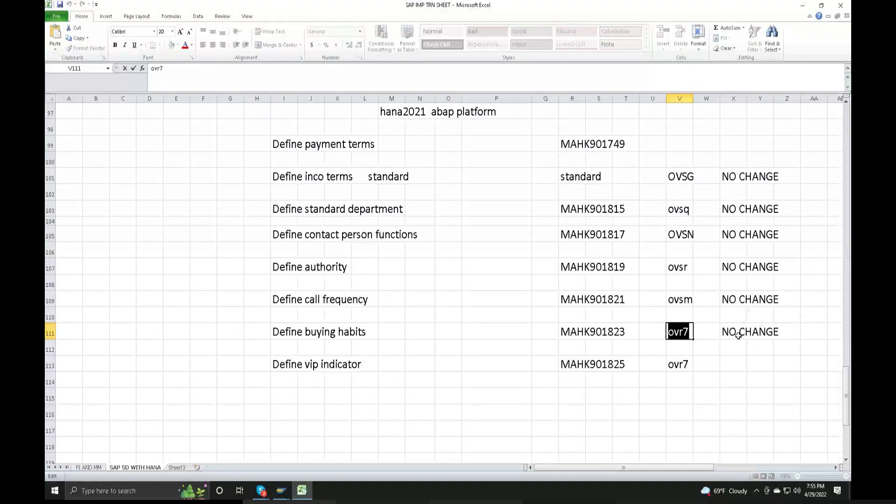
{"action": "type", "text": "ovsm"}
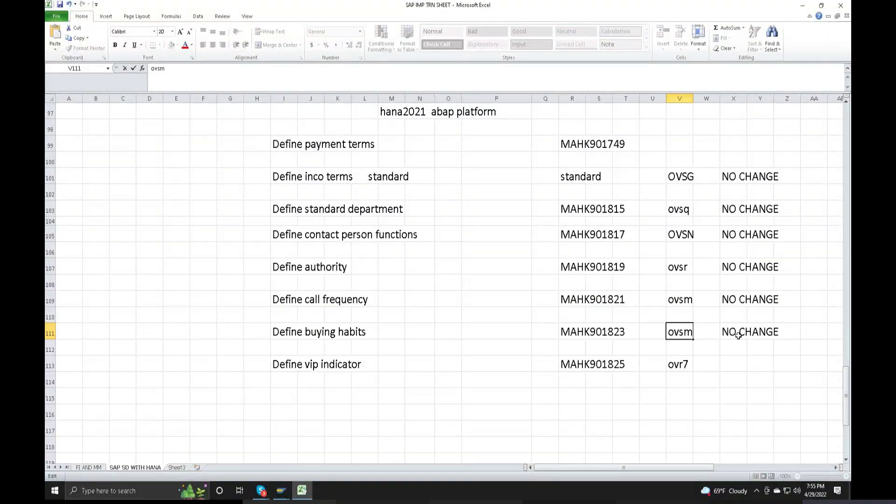
Check the code of Define Call Frequency in SAP and correct cell V109 in Excel to ovsw.
{"action": "left_click", "coordinate": [302, 490]}
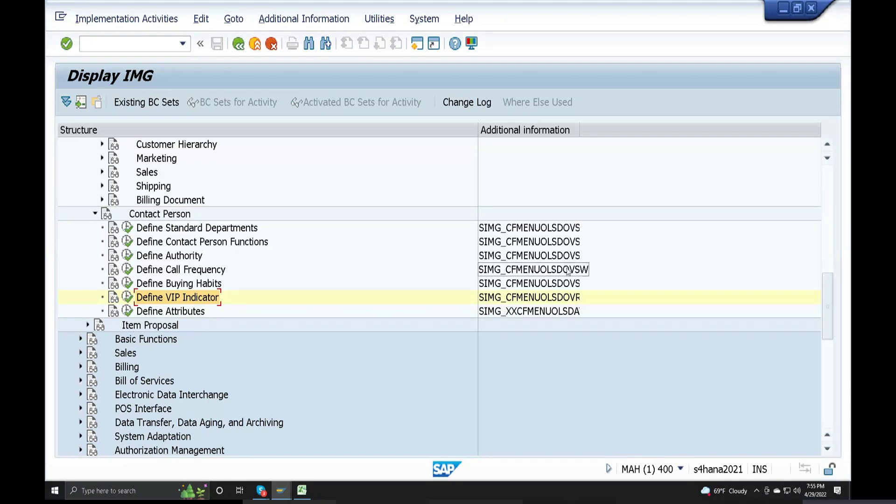
{"action": "left_click", "coordinate": [301, 490]}
{"action": "left_click", "coordinate": [675, 300]}
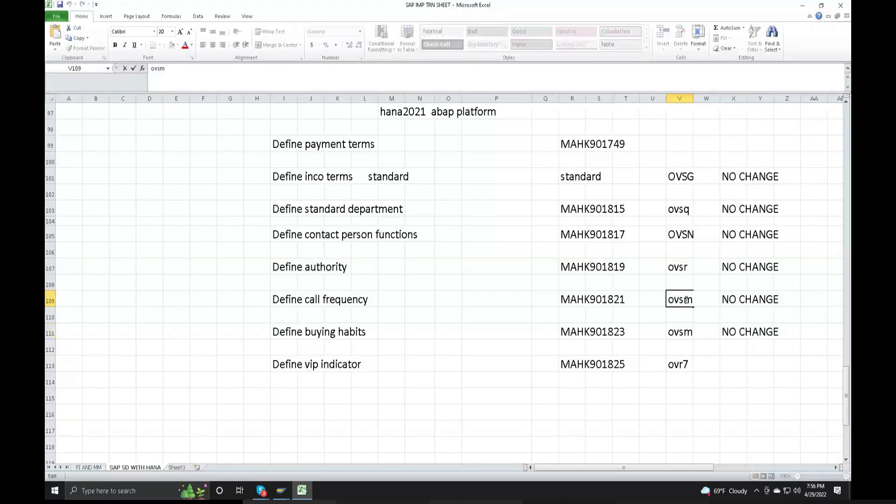
{"action": "left_click_drag", "start_coordinate": [683, 303], "coordinate": [695, 300]}
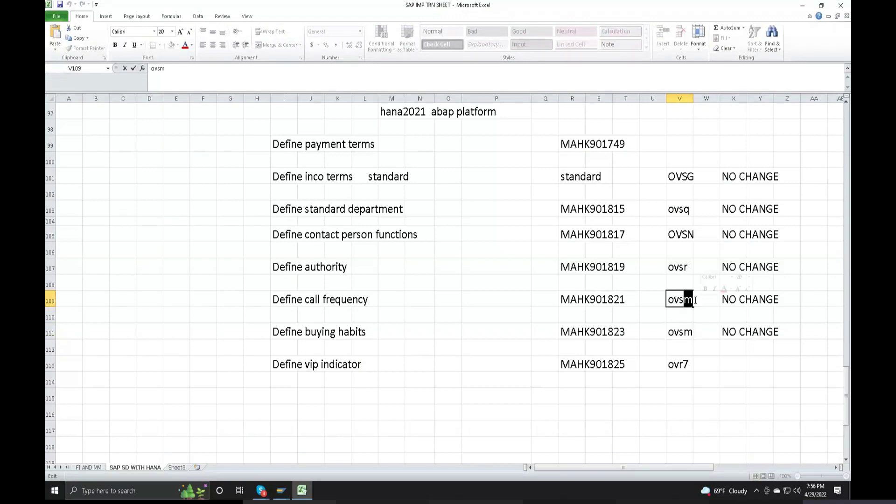
{"action": "type", "text": "w"}
{"action": "left_click", "coordinate": [297, 396]}
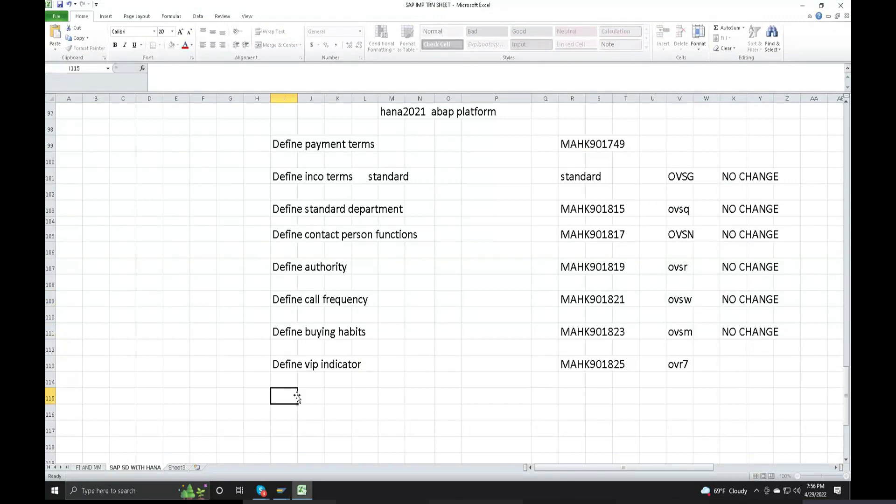
Switch to SAP and add a new entry se with the description sales executive under Define Attributes, Contact person: Attribute 1.
{"action": "mouse_move", "coordinate": [281, 490]}
{"action": "left_click", "coordinate": [306, 448]}
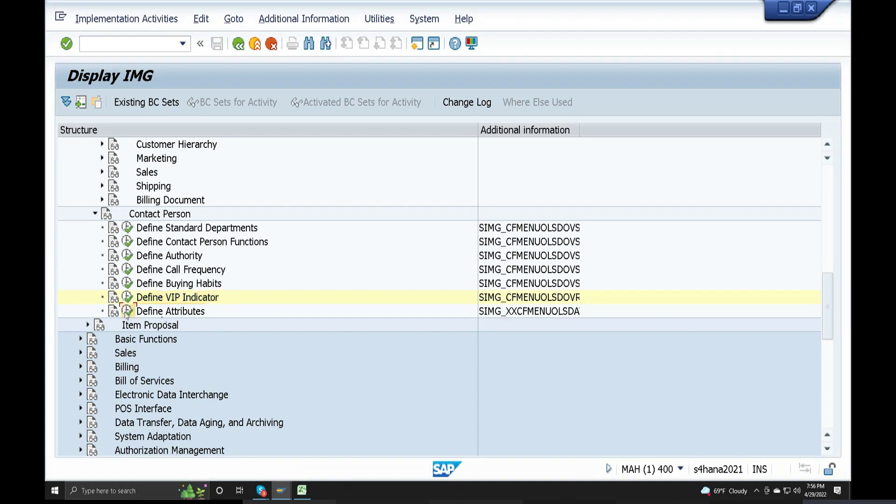
{"action": "double_click", "coordinate": [163, 312]}
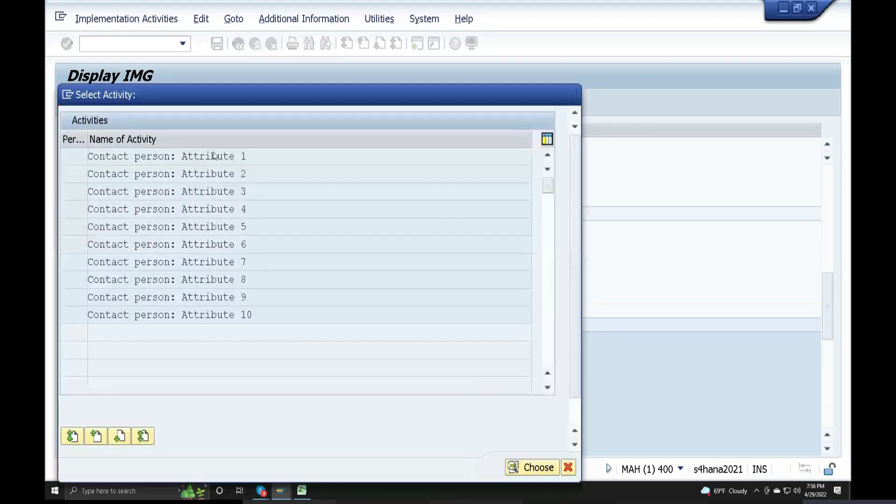
{"action": "double_click", "coordinate": [214, 155]}
{"action": "left_click", "coordinate": [107, 102]}
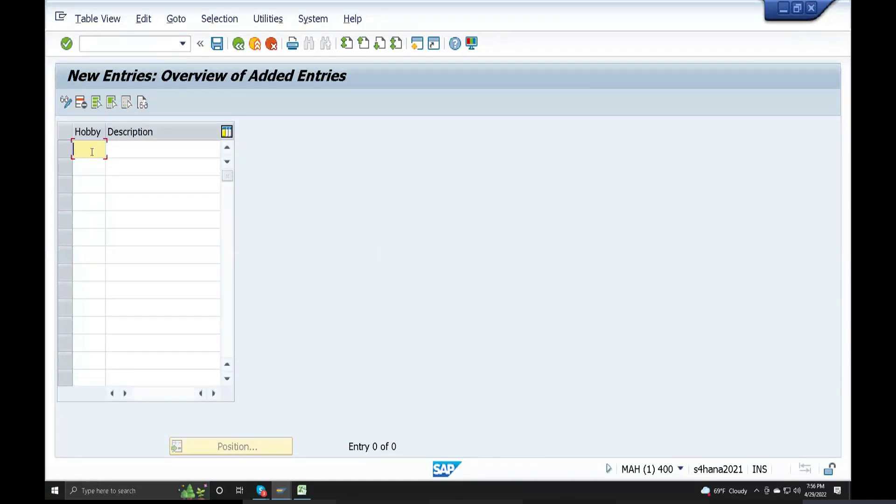
{"action": "type", "text": "se"}
{"action": "left_click", "coordinate": [135, 148]}
{"action": "type", "text": "sa"}
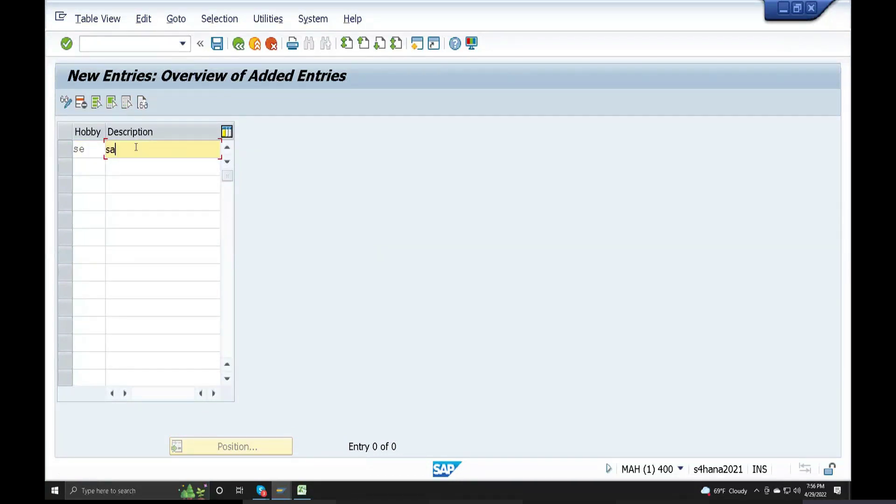
{"action": "type", "text": "les executive"}
Save the sales executive entry and create a new customizing request with the short description Define attributes.
{"action": "left_click", "coordinate": [217, 44]}
{"action": "left_click", "coordinate": [386, 287]}
{"action": "type", "text": "Defin"}
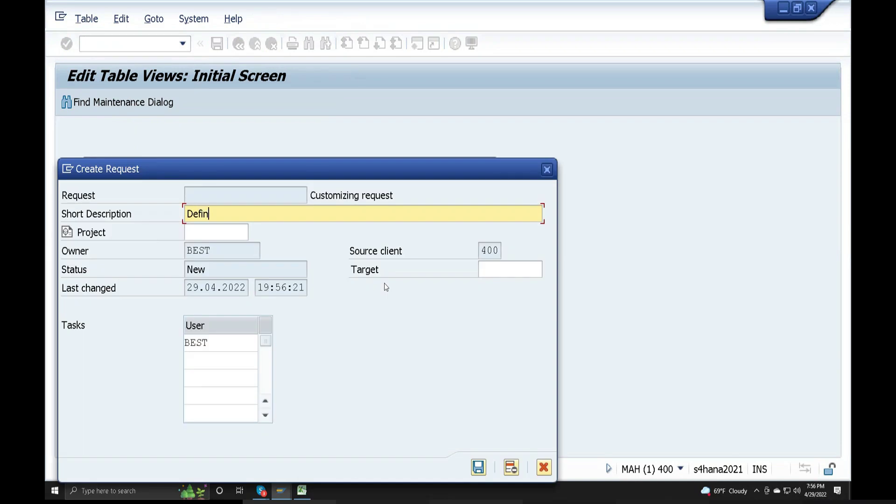
{"action": "type", "text": "e attributes"}
{"action": "left_click", "coordinate": [478, 467]}
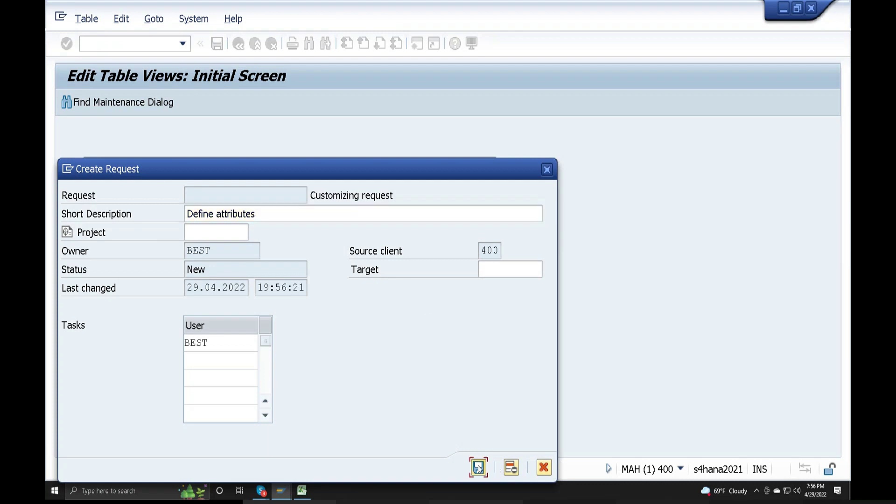
Copy request MAHK901827 into Excel cell R115 and its description Define attributes into cell I115.
{"action": "key", "text": "ctrl+c"}
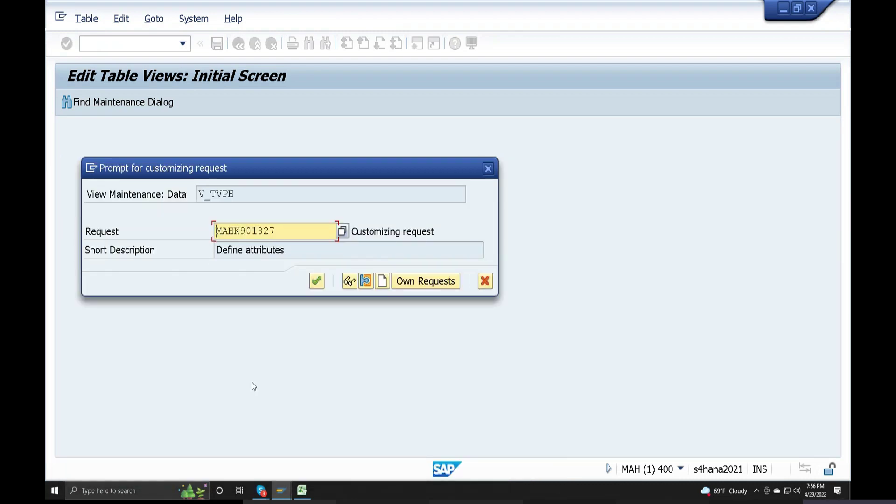
{"action": "left_click", "coordinate": [302, 490]}
{"action": "double_click", "coordinate": [576, 392]}
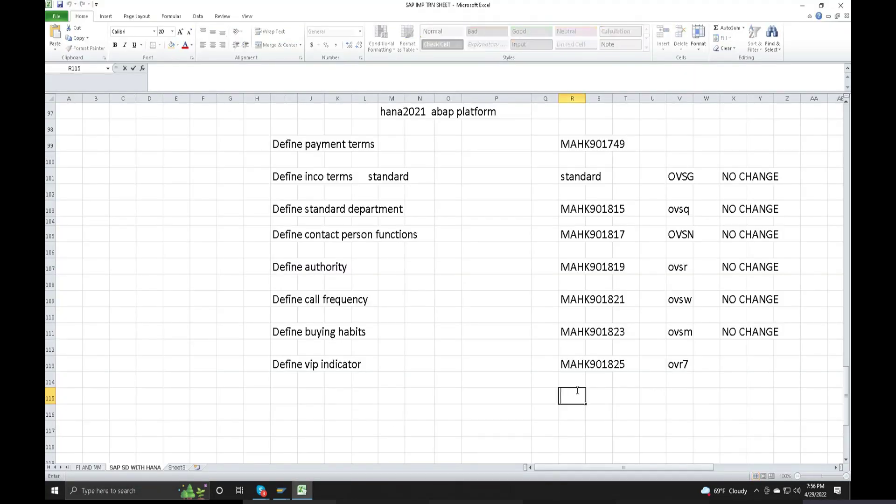
{"action": "key", "text": "ctrl+v"}
{"action": "left_click", "coordinate": [284, 395]}
{"action": "key", "text": "alt+Tab"}
{"action": "left_click", "coordinate": [285, 250]}
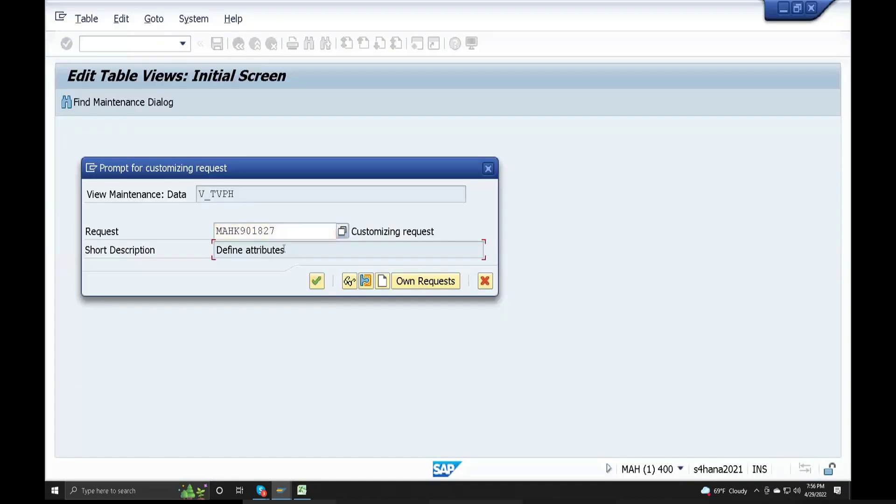
{"action": "key", "text": "alt+Tab"}
{"action": "double_click", "coordinate": [284, 392]}
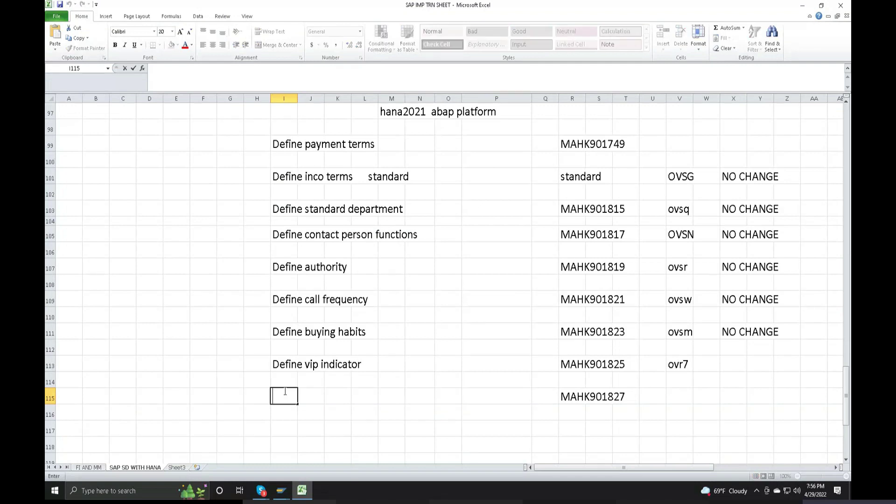
{"action": "key", "text": "ctrl+v"}
Switch to SAP, save the attribute entry under the Define attributes request, and return to the activity selection.
{"action": "double_click", "coordinate": [682, 395]}
{"action": "key", "text": "alt+Tab"}
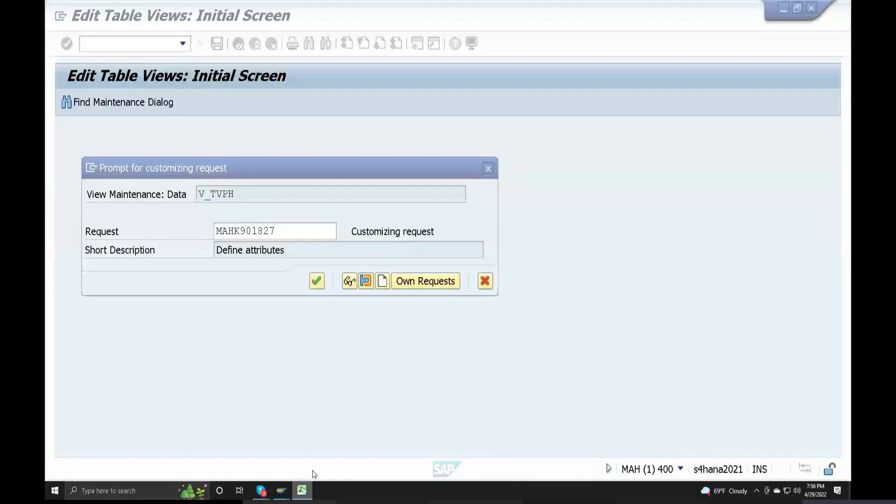
{"action": "key", "text": "Return"}
{"action": "left_click", "coordinate": [242, 47]}
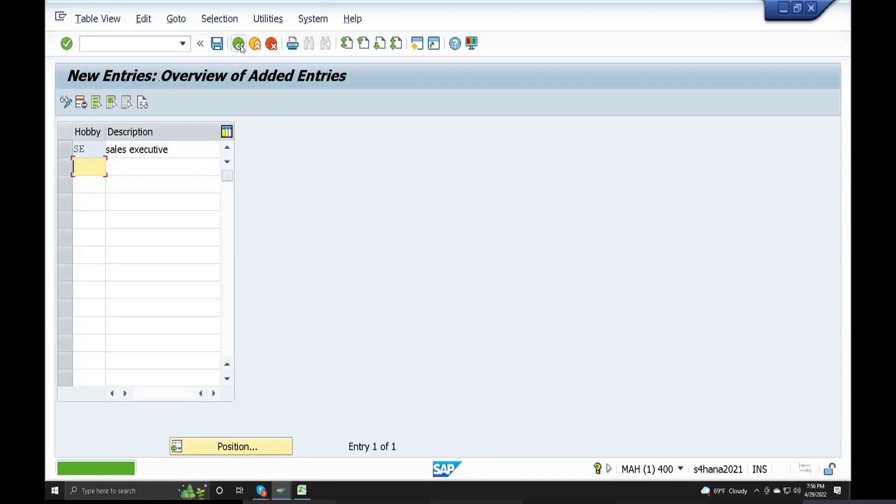
{"action": "left_click", "coordinate": [242, 46]}
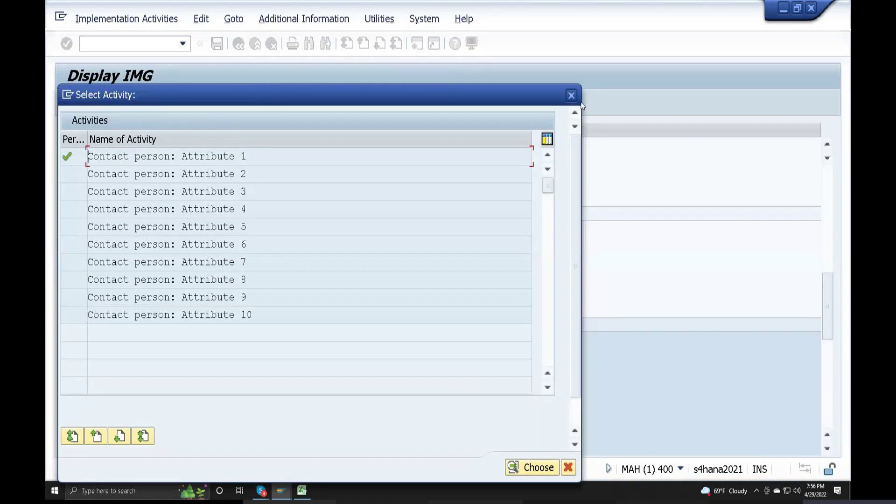